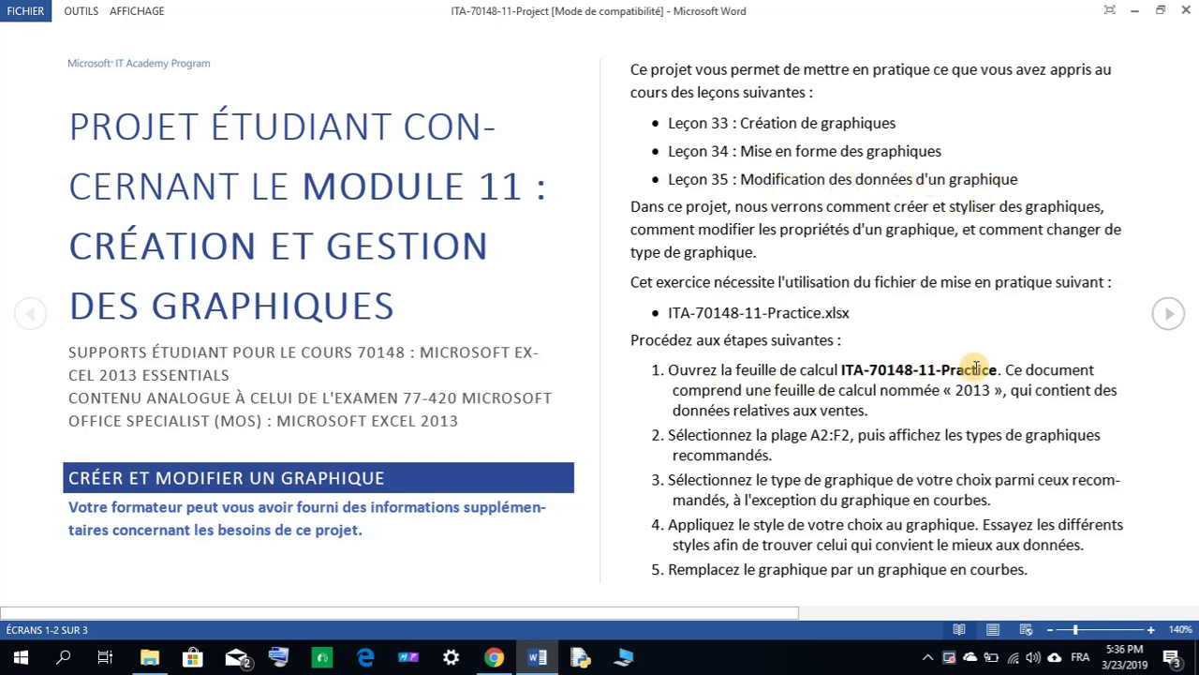
Open the workbook ITA-70148-11-Practice from the student files folder in File Explorer and bring it up in Excel.
left_click(150, 658)
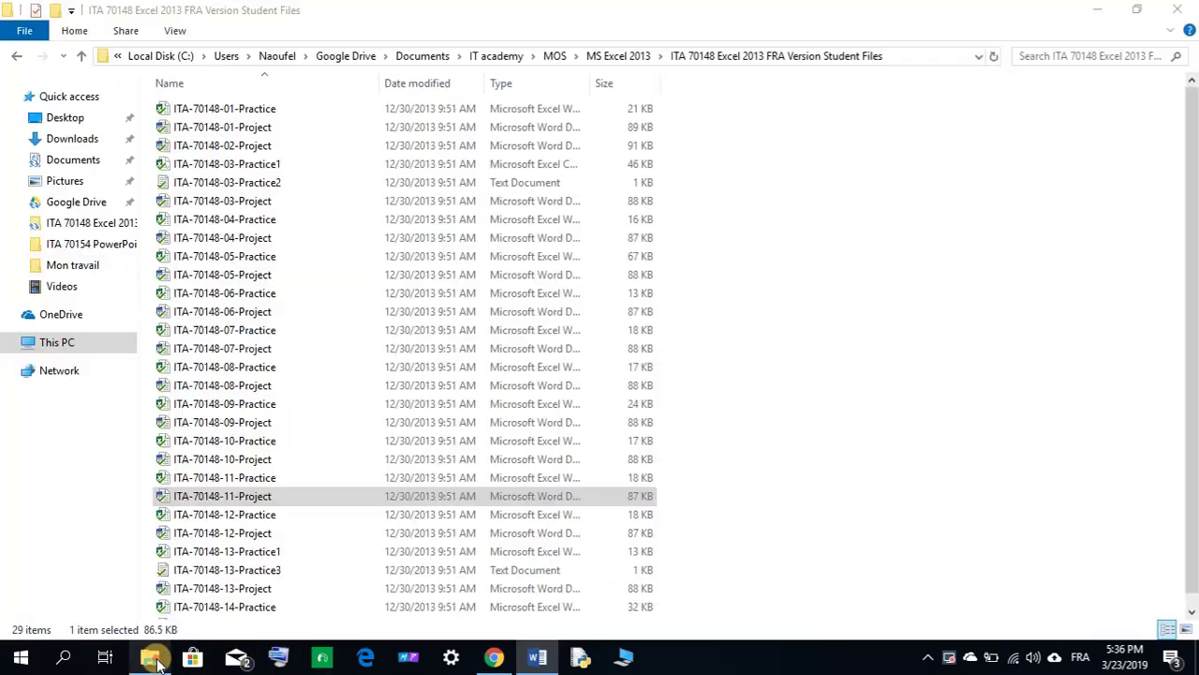
left_click(233, 480)
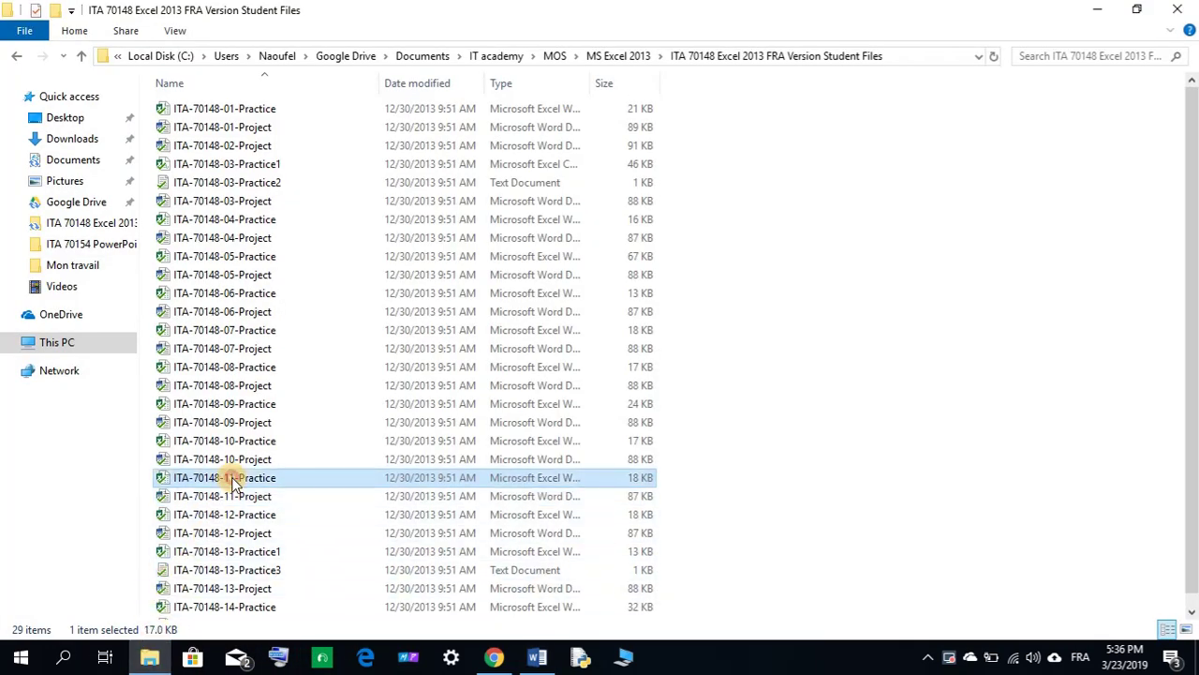
left_click(537, 658)
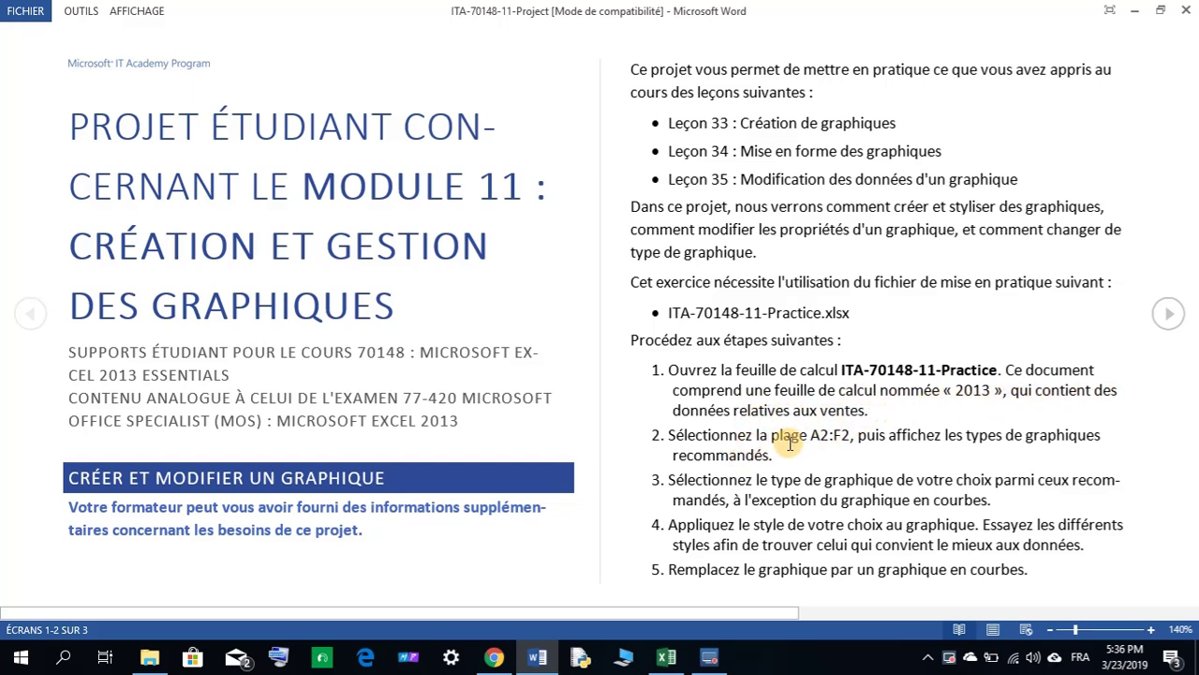
left_click(667, 657)
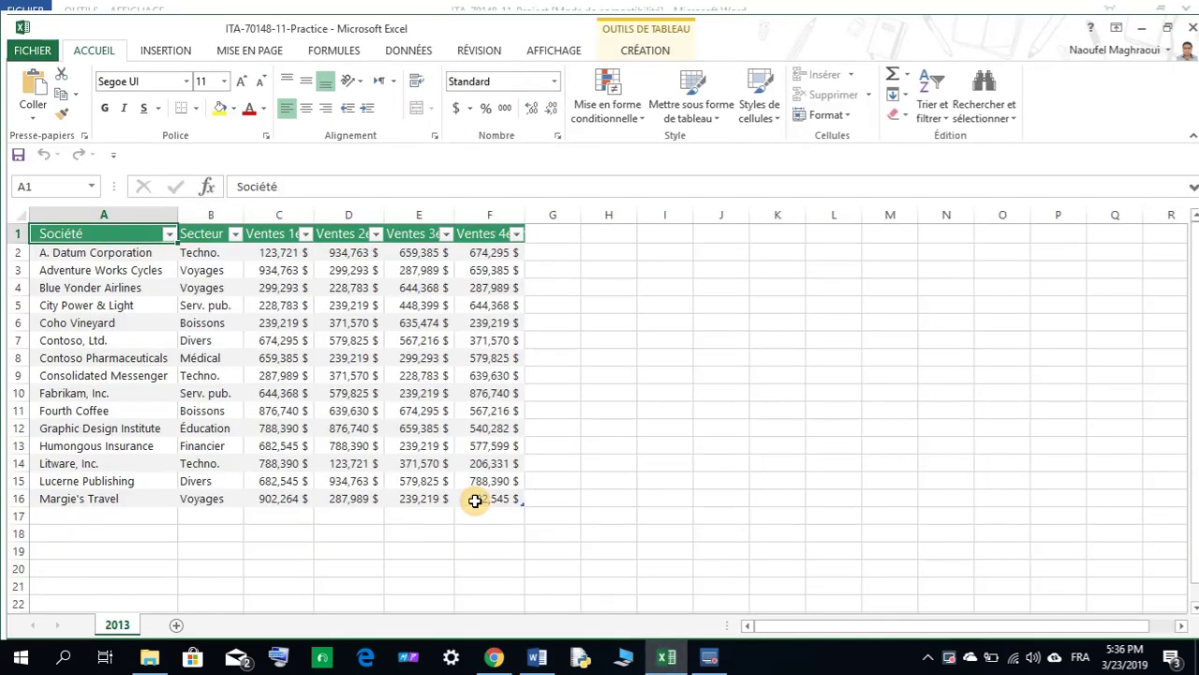
Select the range A2:F2 on sheet 2013 and display the recommended charts for it.
left_click(80, 254)
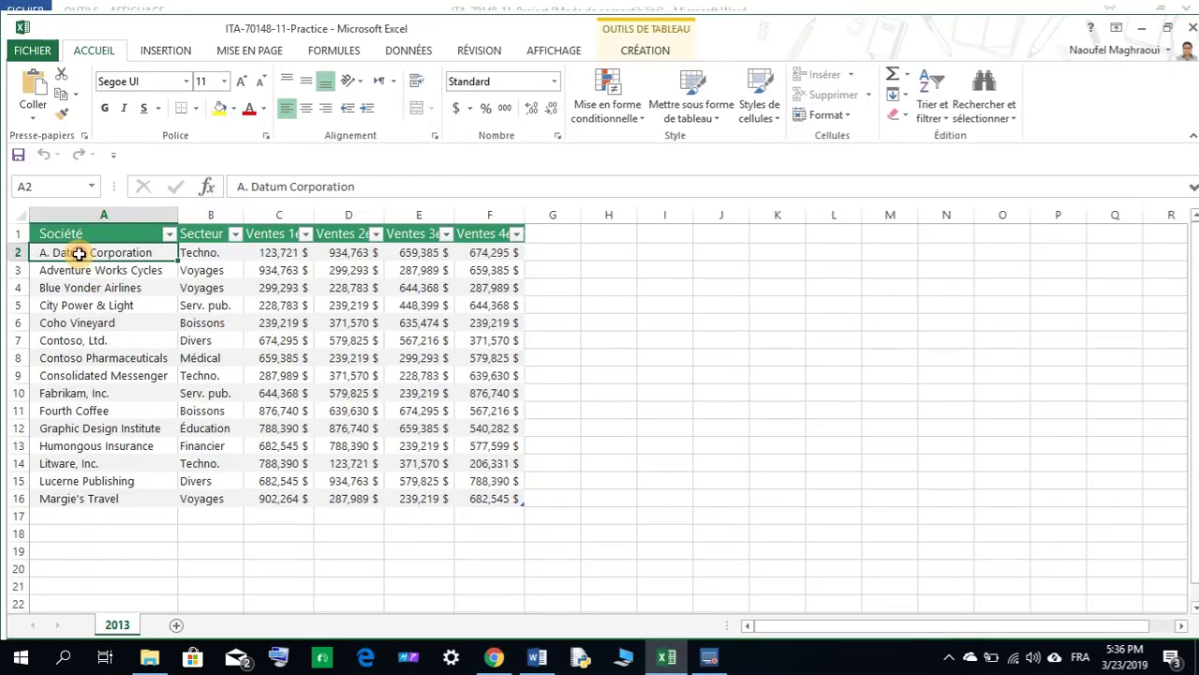
left_click_drag(103, 253, 482, 255)
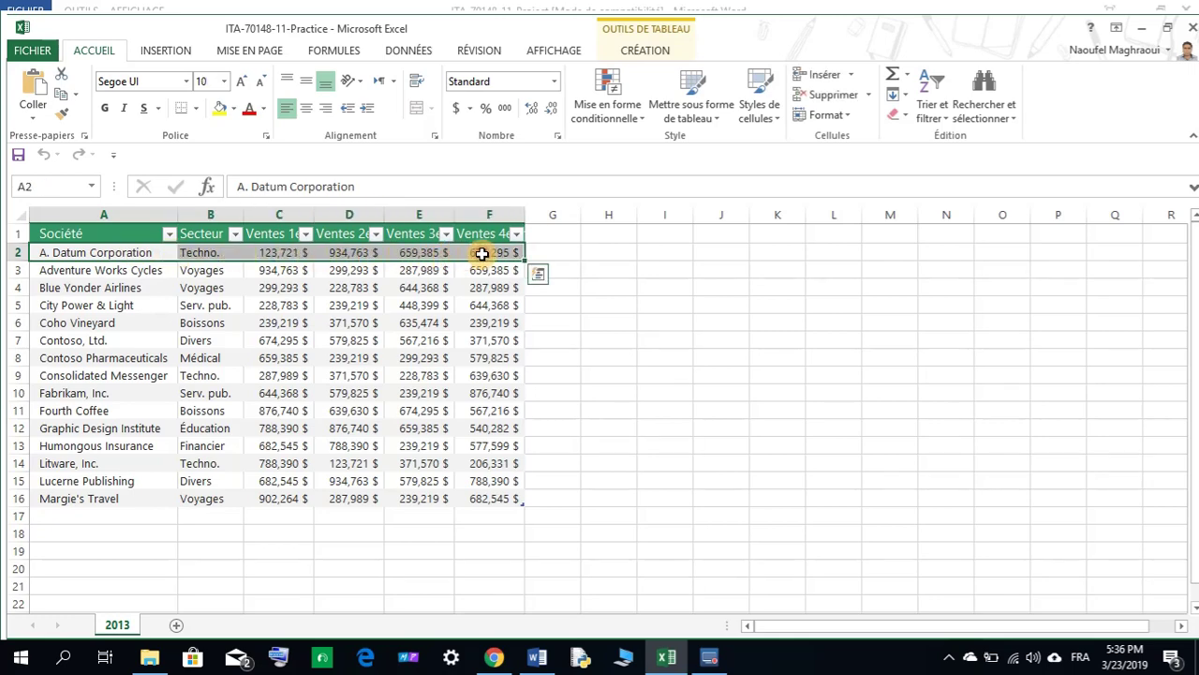
left_click(541, 657)
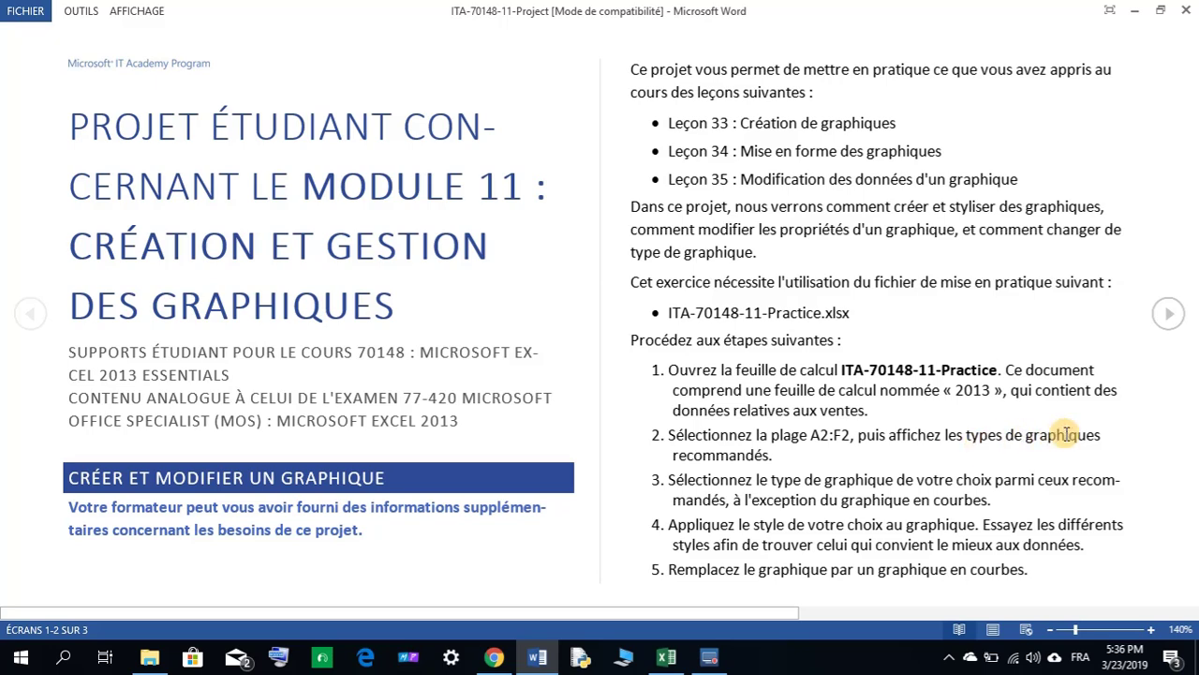
left_click(668, 658)
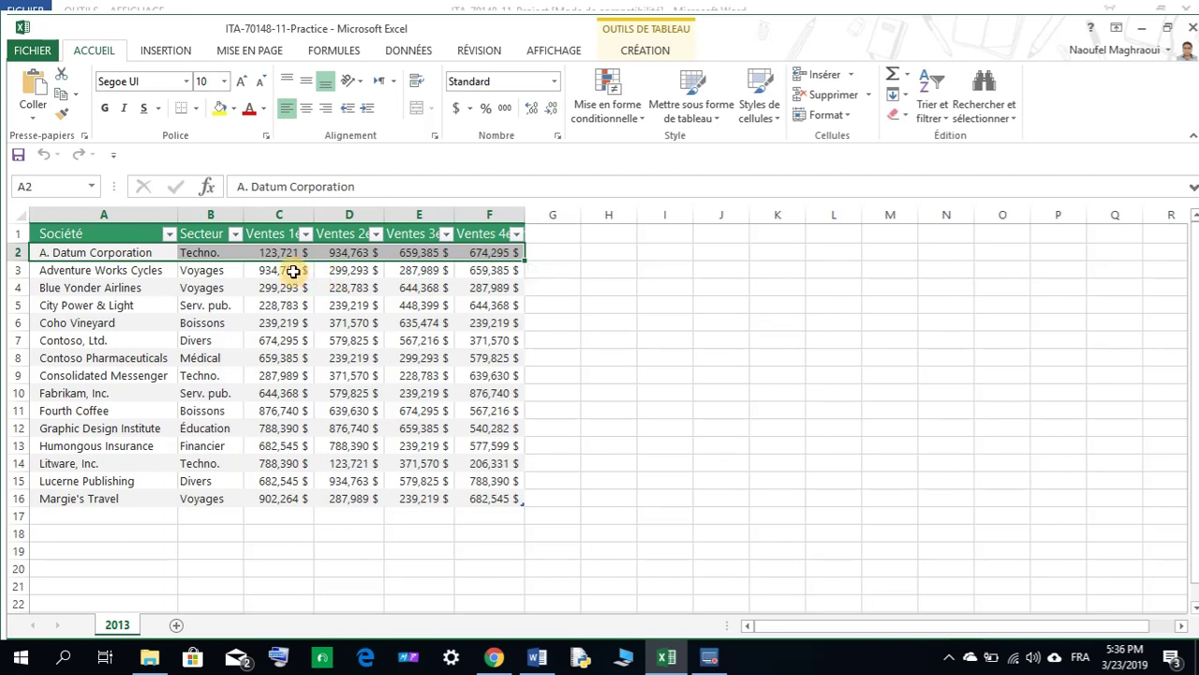
left_click(164, 54)
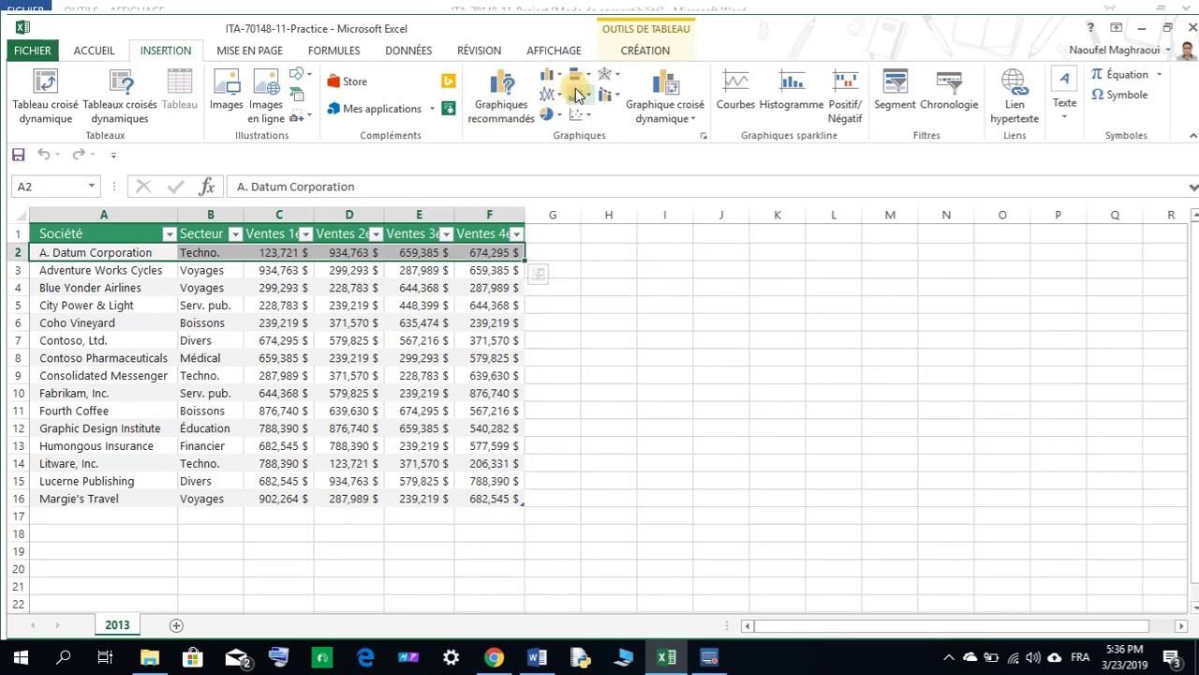
left_click(510, 108)
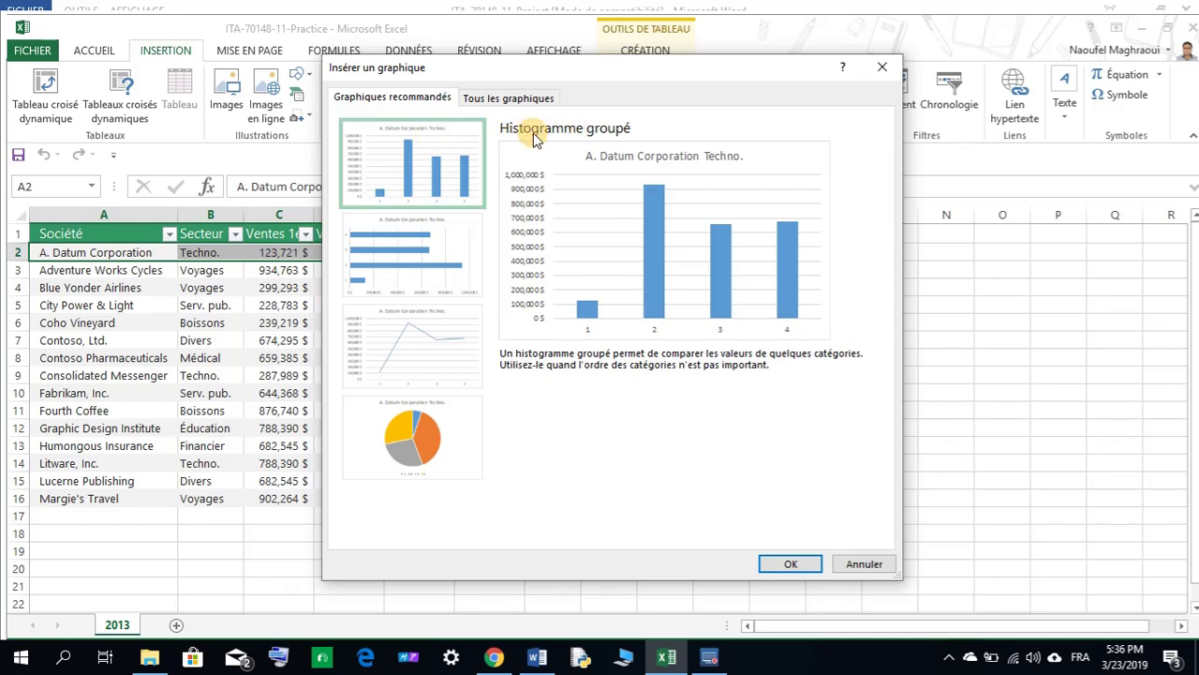
Preview the recommended charts and browse the full list of chart types, including Courbes, Secteurs, Surface, Radar, Barres and Histogramme.
left_click(423, 246)
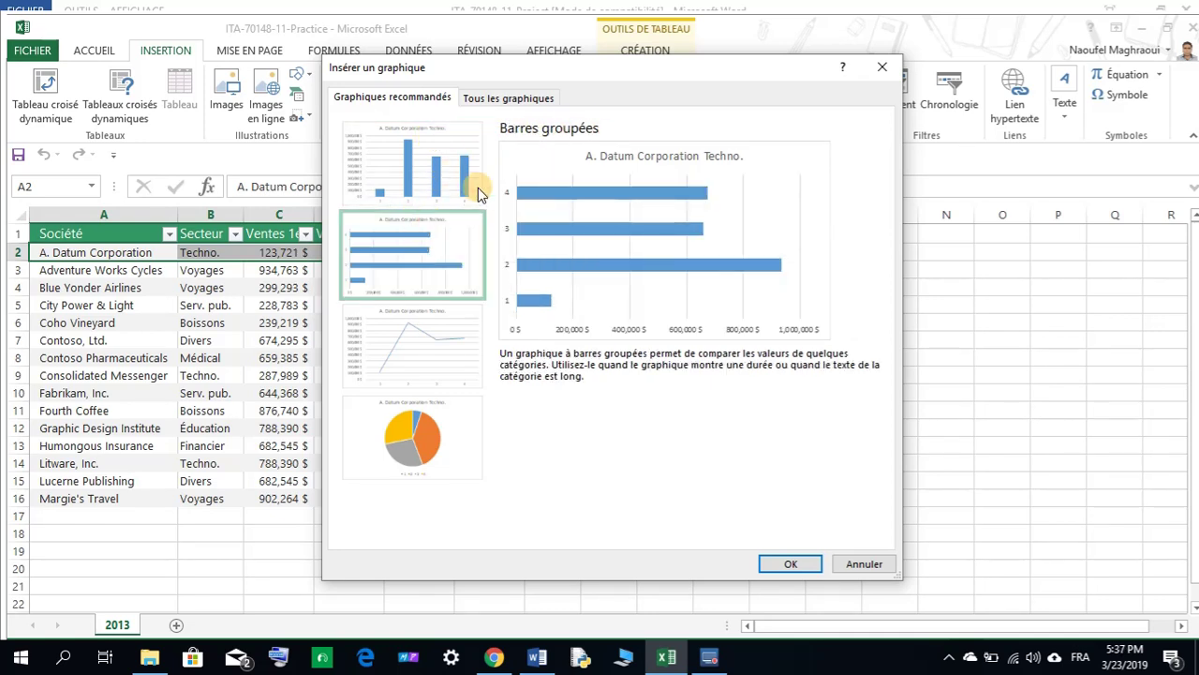
left_click(418, 338)
left_click(415, 428)
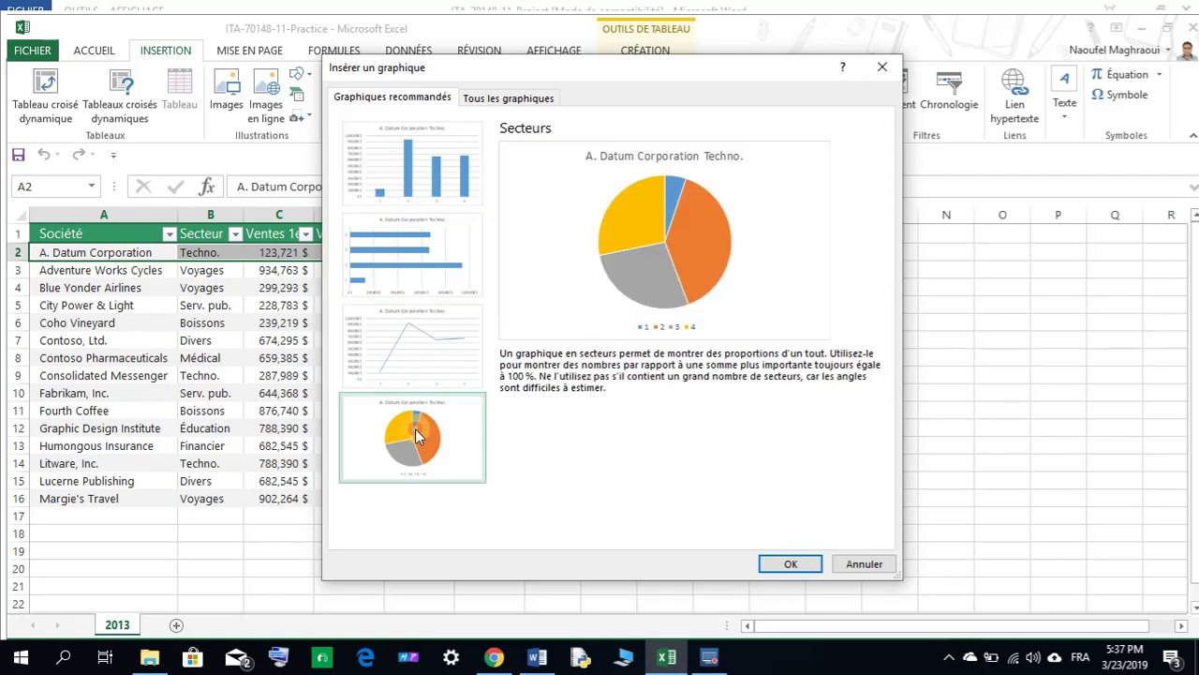
left_click(418, 183)
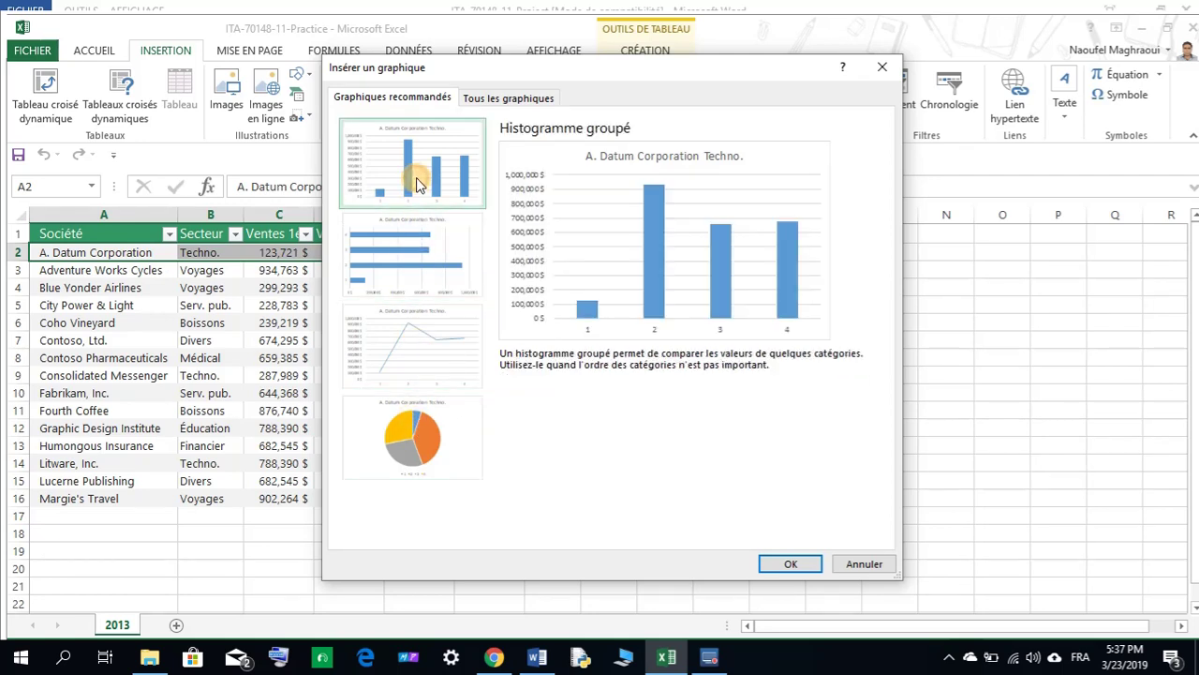
left_click(499, 99)
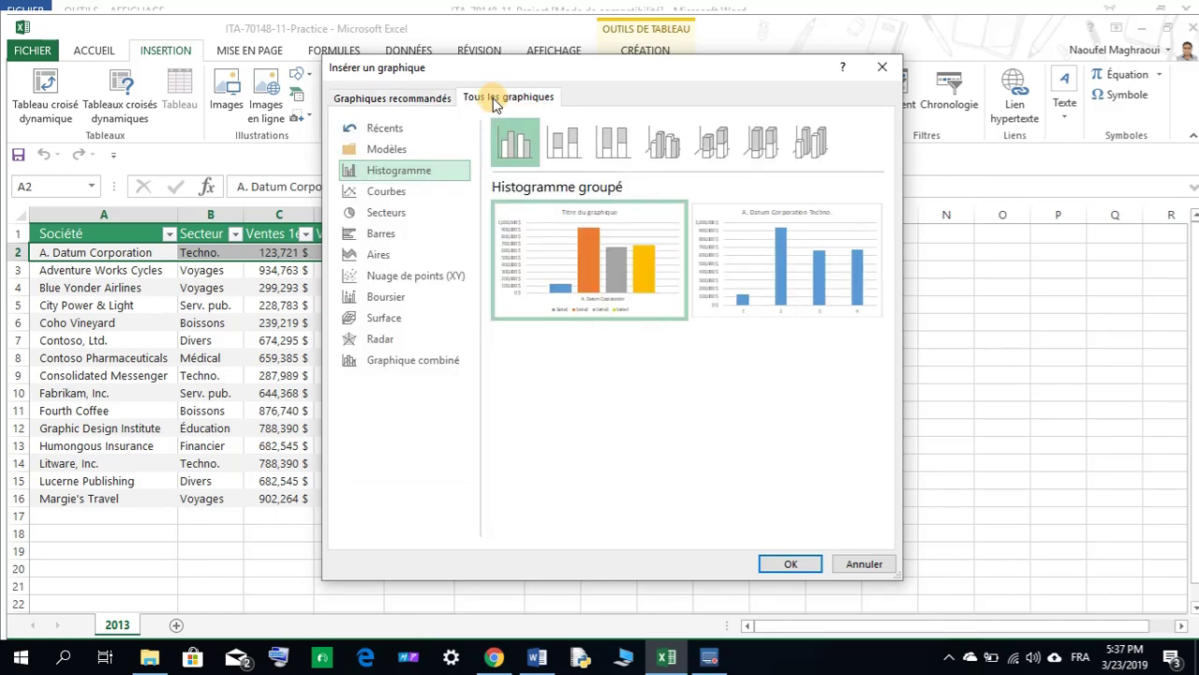
left_click(411, 190)
left_click(404, 214)
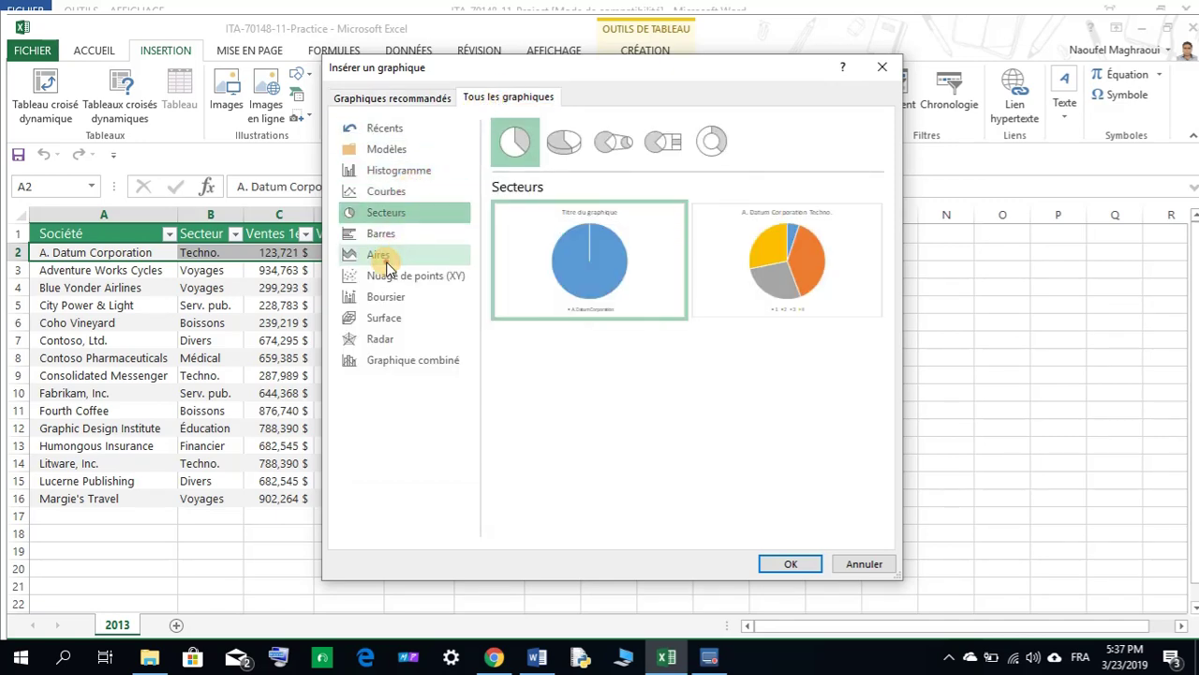
left_click(383, 318)
left_click(380, 339)
left_click(380, 234)
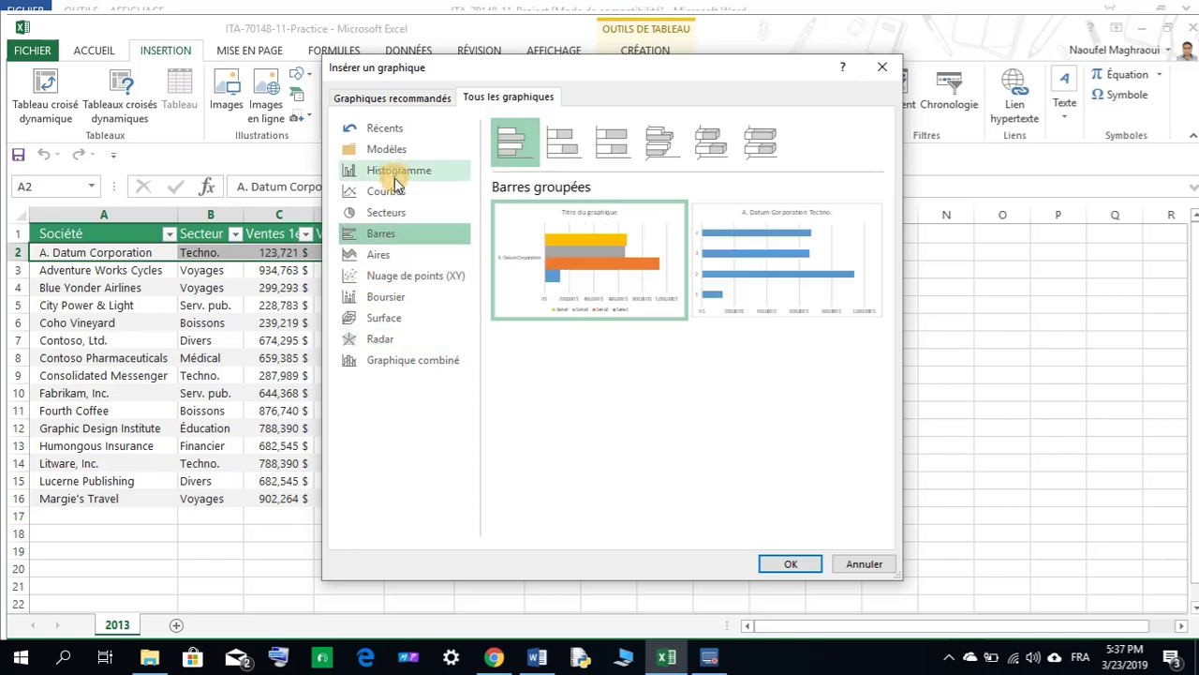
left_click(394, 170)
left_click(405, 99)
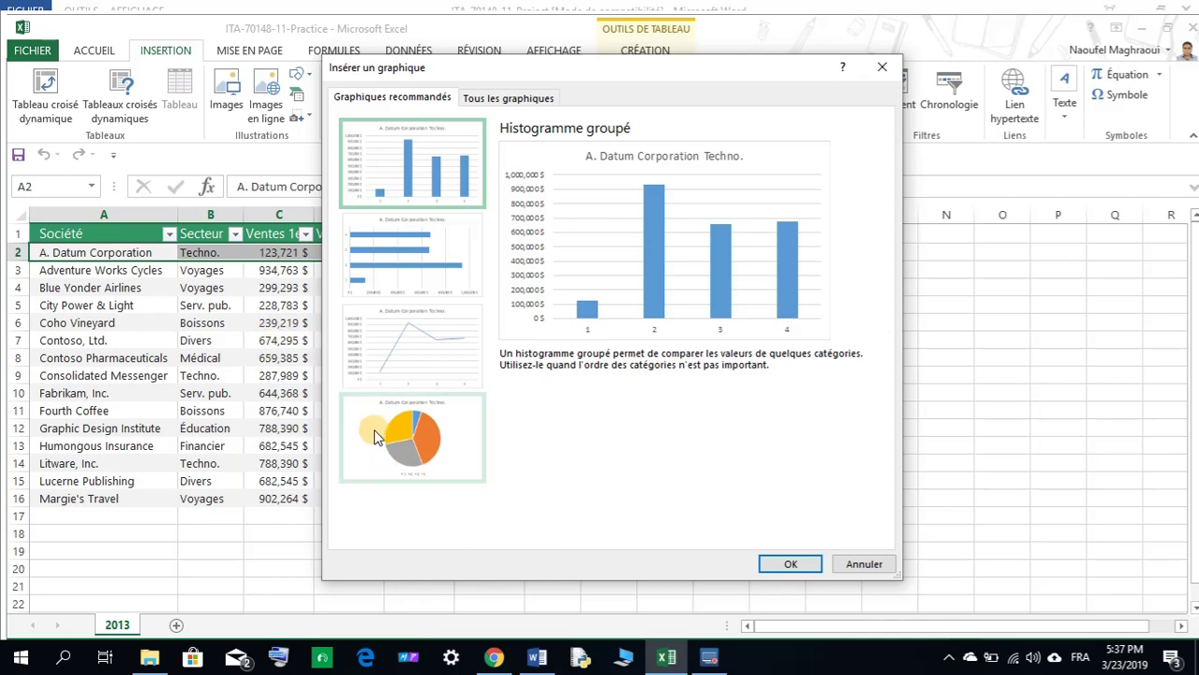
Insert the recommended Histogramme groupé chart for A2:F2 and place it beside the sales table, starting around column H.
left_click(537, 657)
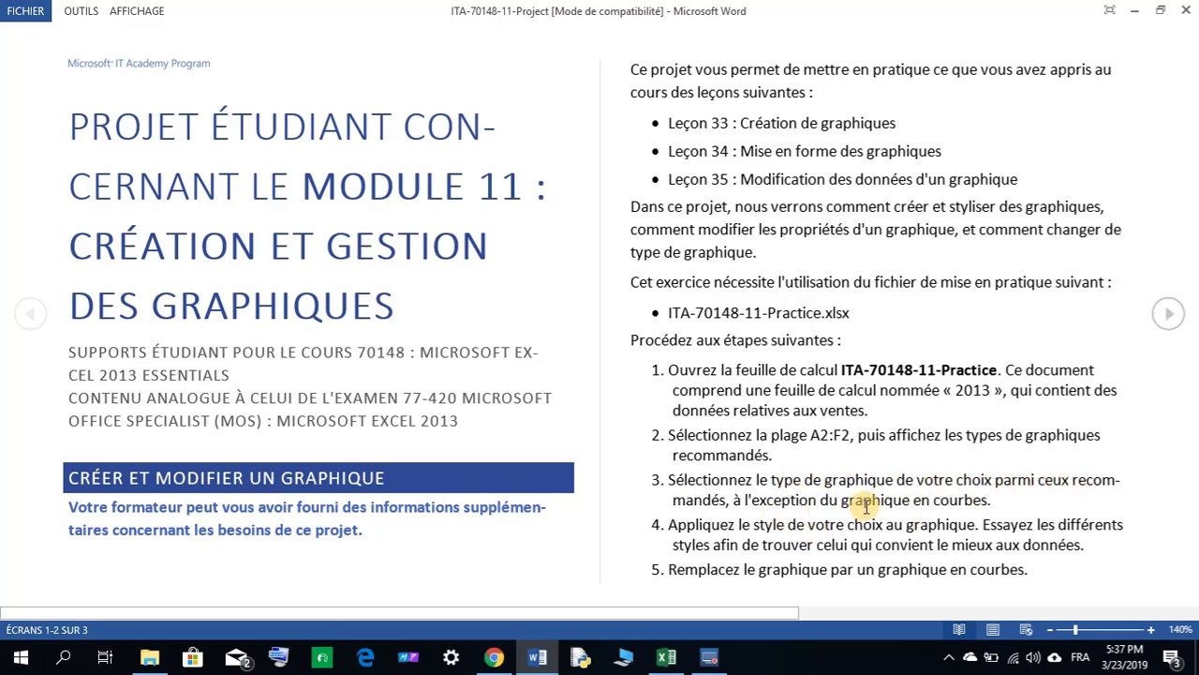
left_click(668, 656)
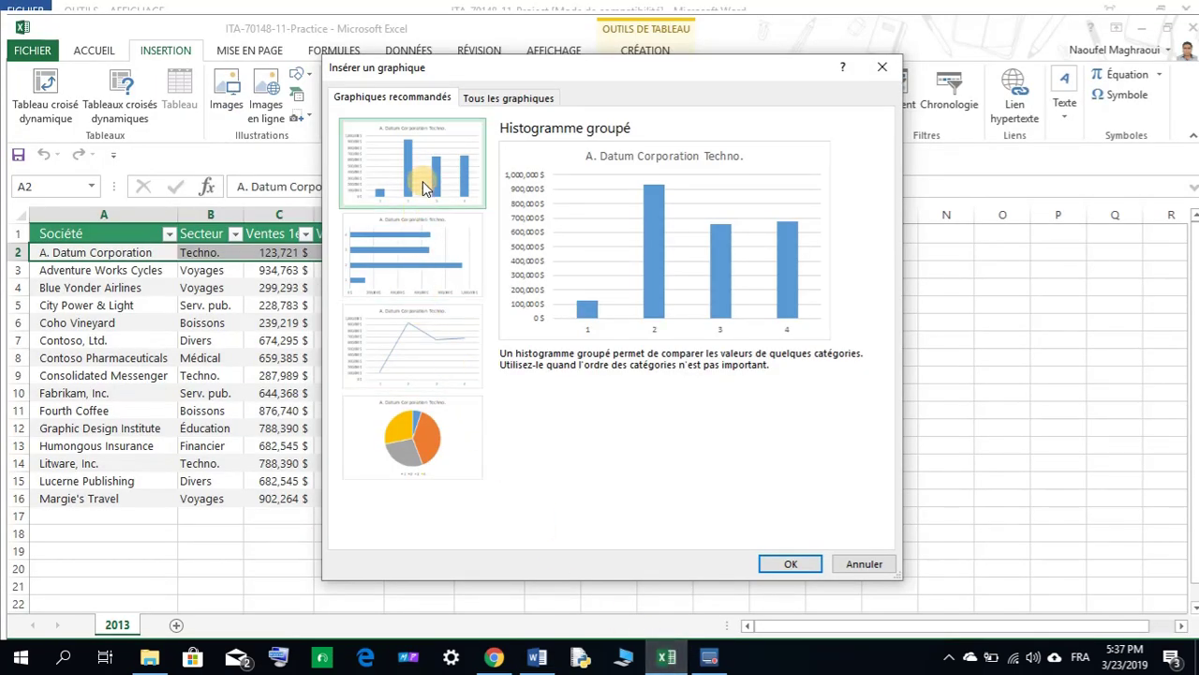
left_click(415, 245)
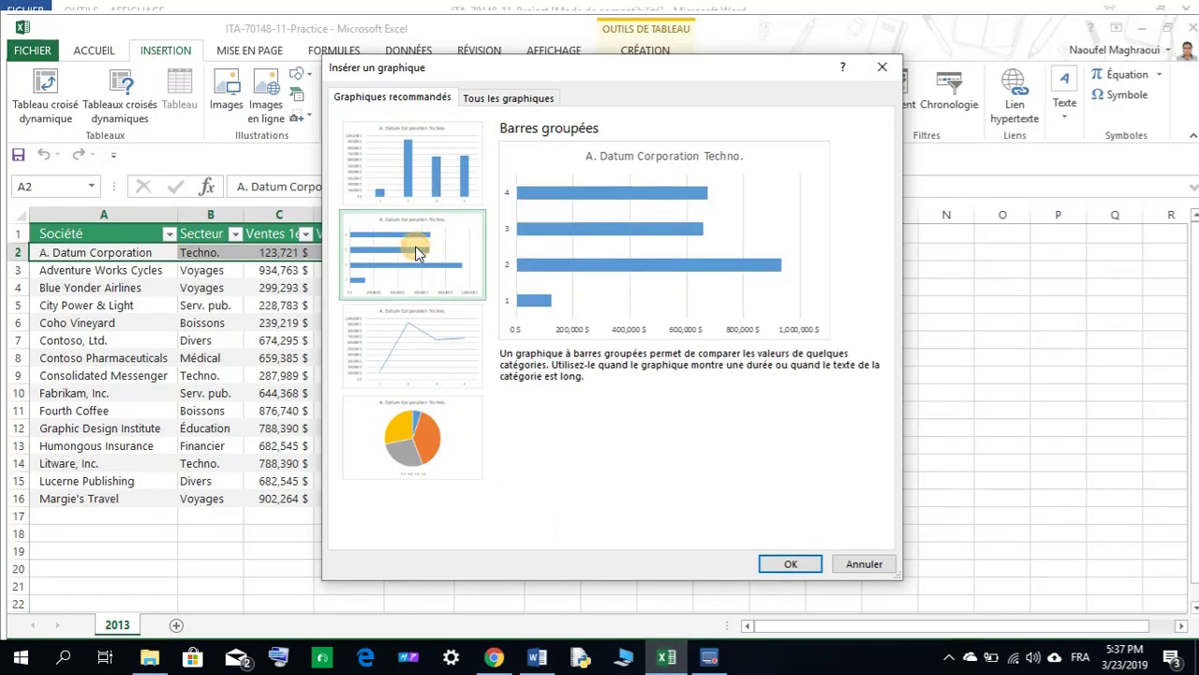
left_click(423, 429)
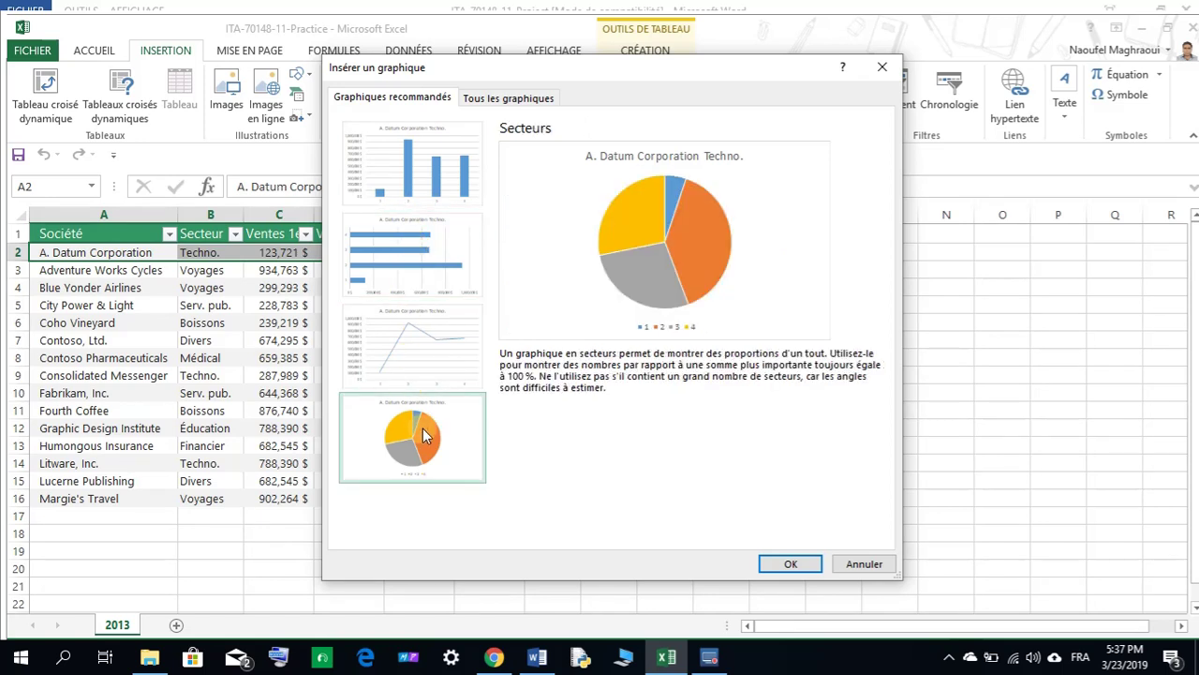
left_click(417, 177)
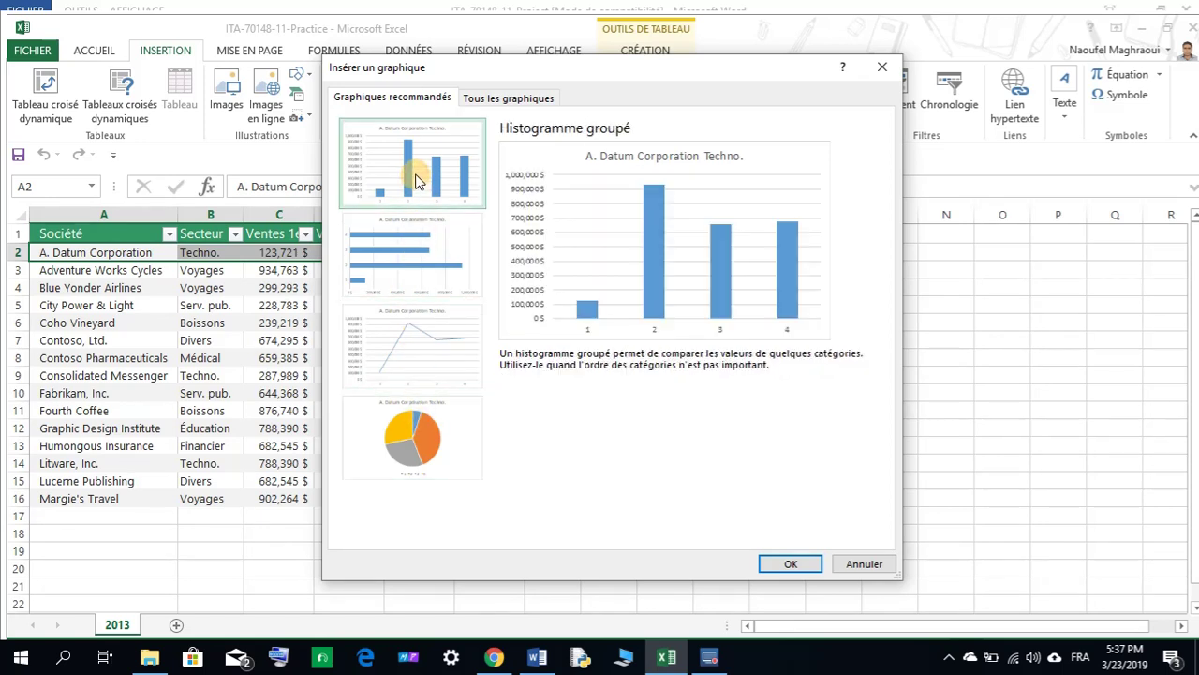
left_click(784, 562)
left_click_drag(760, 326, 922, 286)
Apply the chart style with a dark grey gradient background and solid blue columns to the A. Datum Corporation chart.
left_click(537, 657)
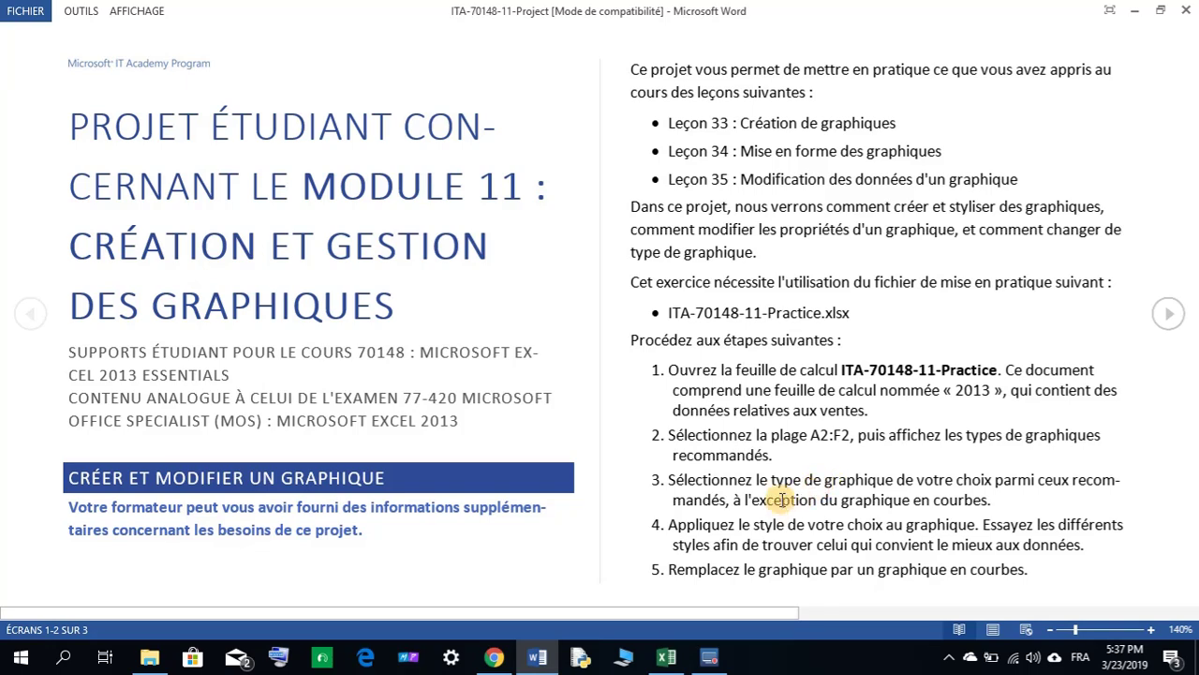
left_click(666, 657)
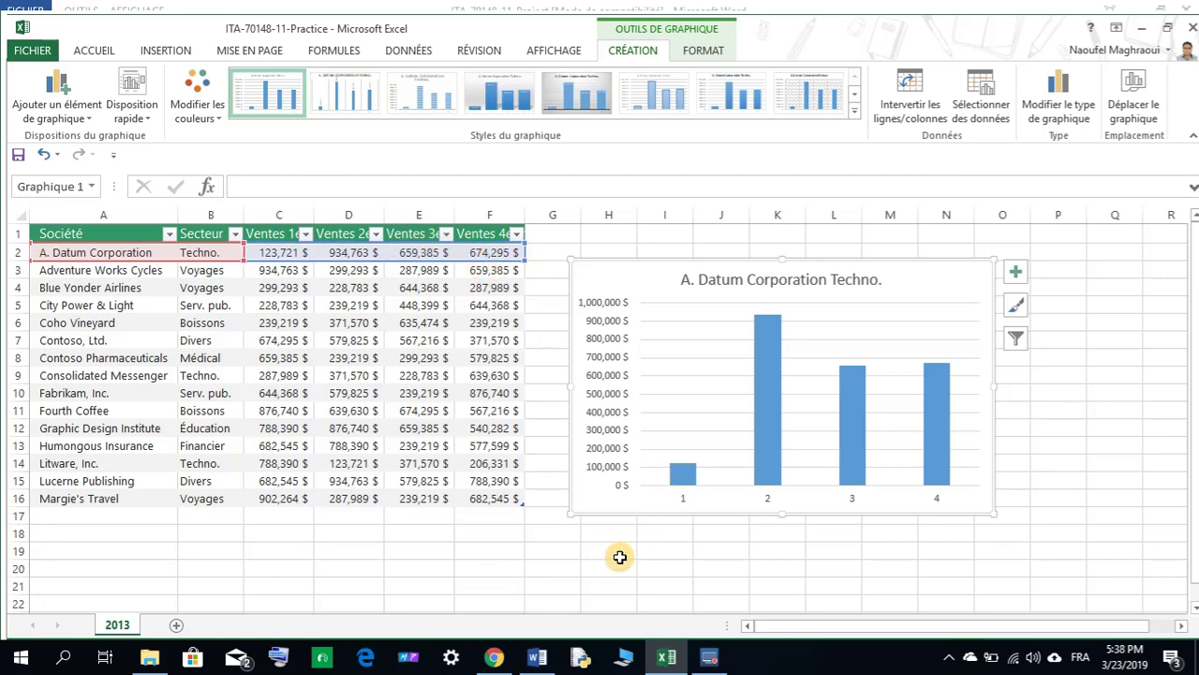
left_click(537, 658)
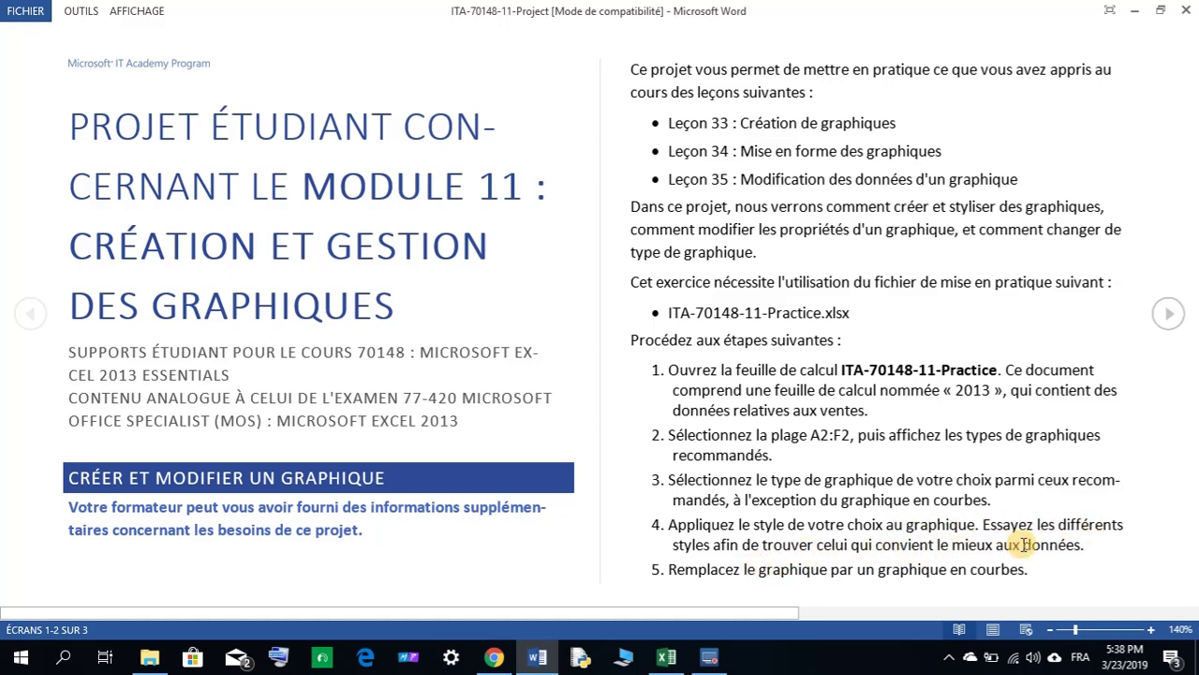
left_click(666, 657)
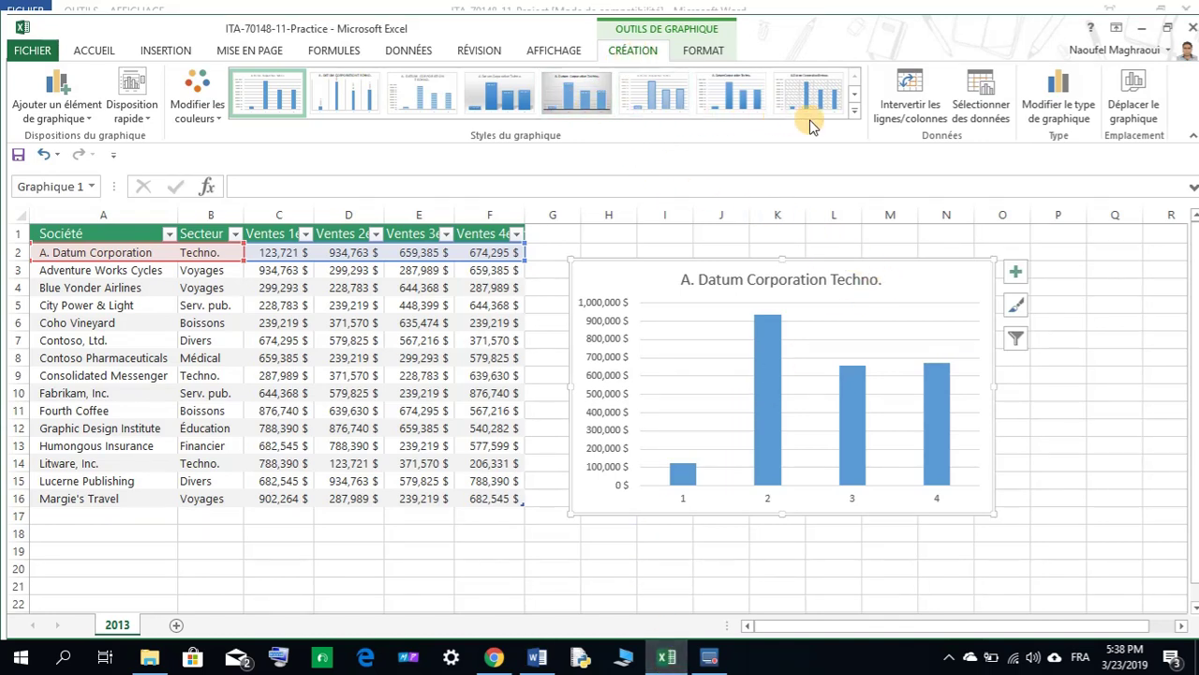
left_click(854, 112)
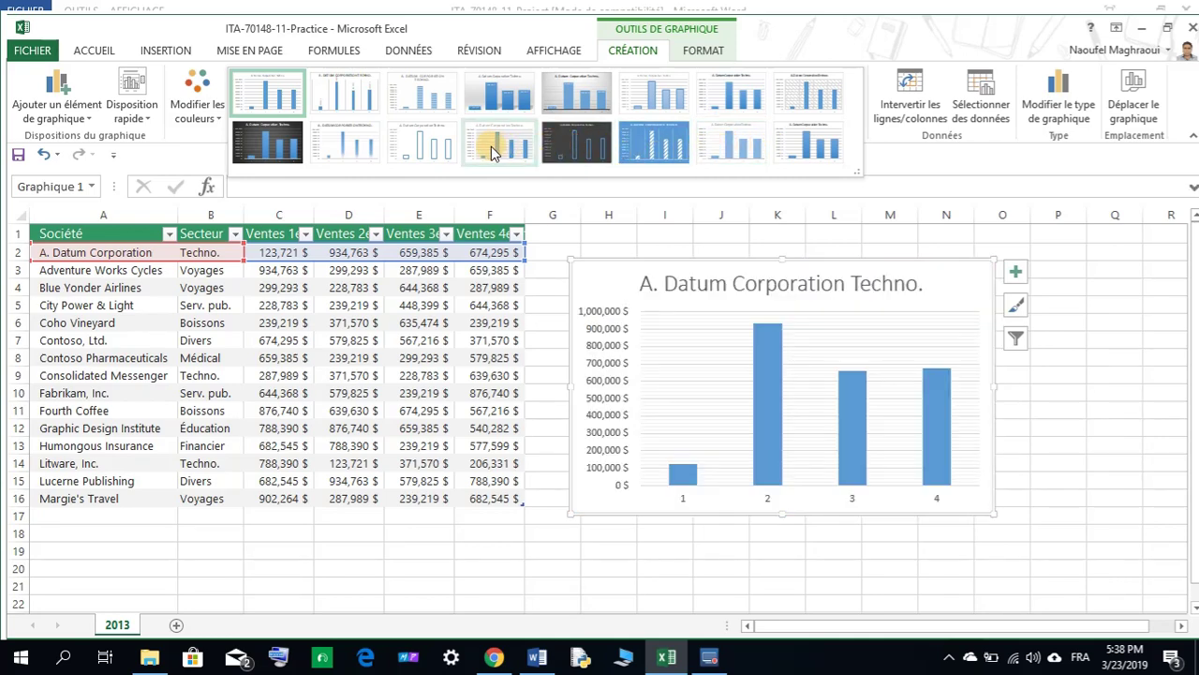
left_click(275, 150)
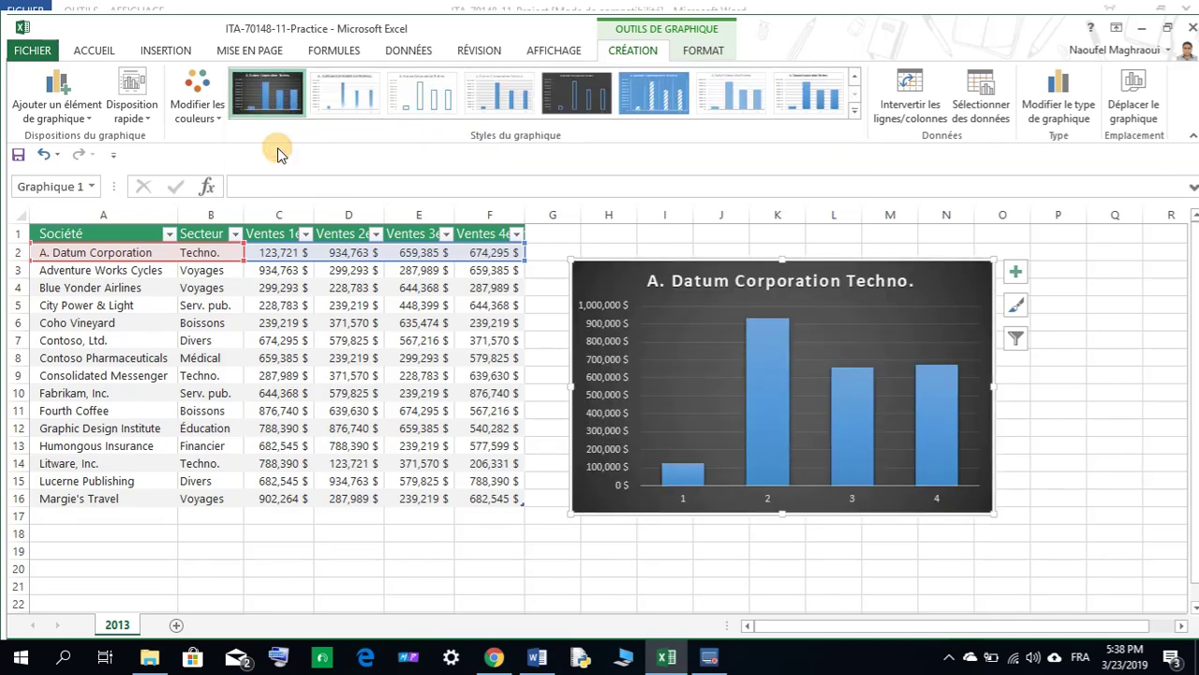
Move the column chart slightly away from the table and change its type to the recommended Courbes line chart.
left_click(536, 658)
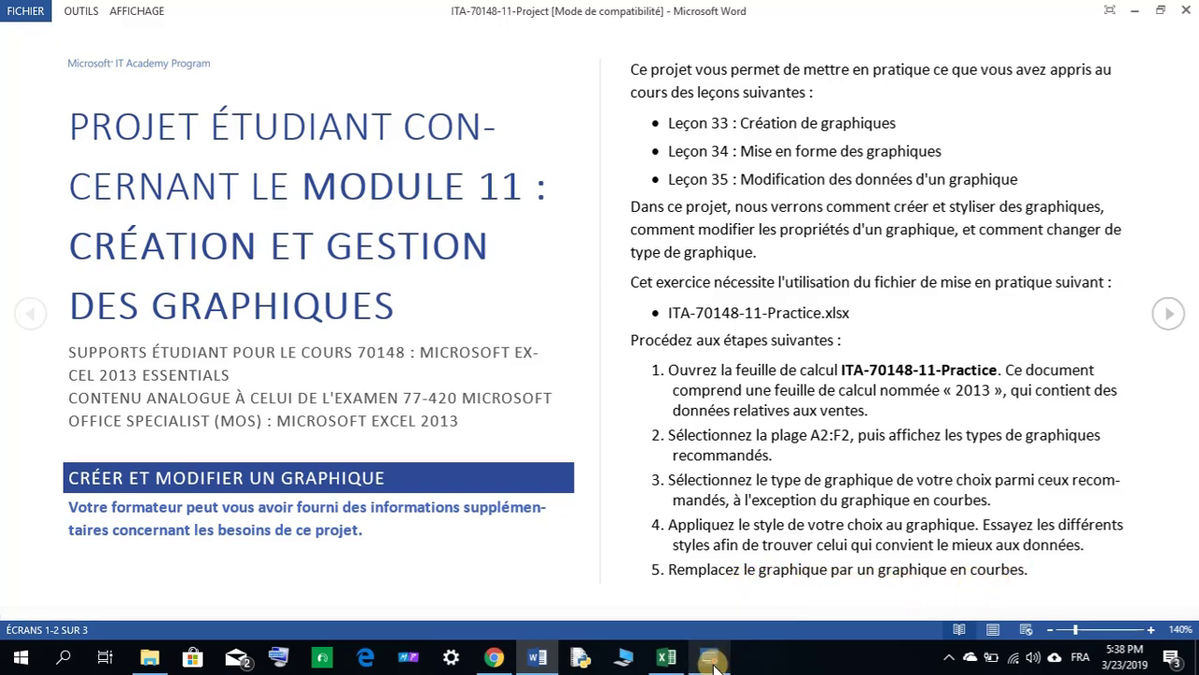
left_click(666, 659)
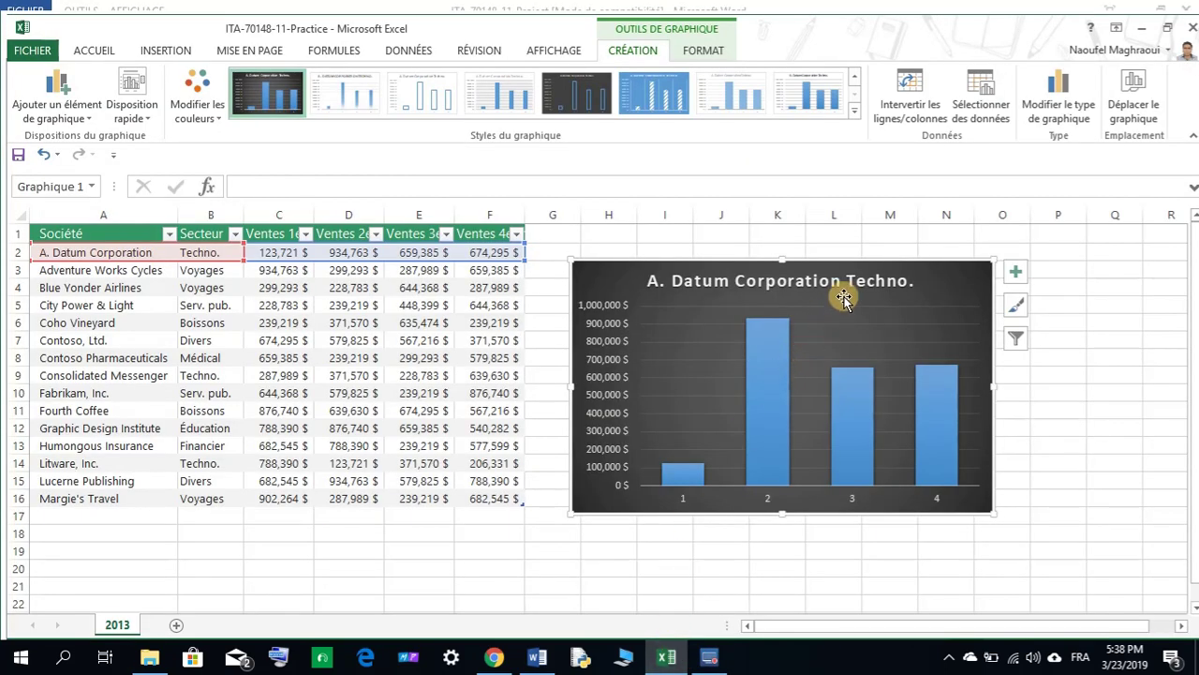
left_click_drag(862, 262, 884, 251)
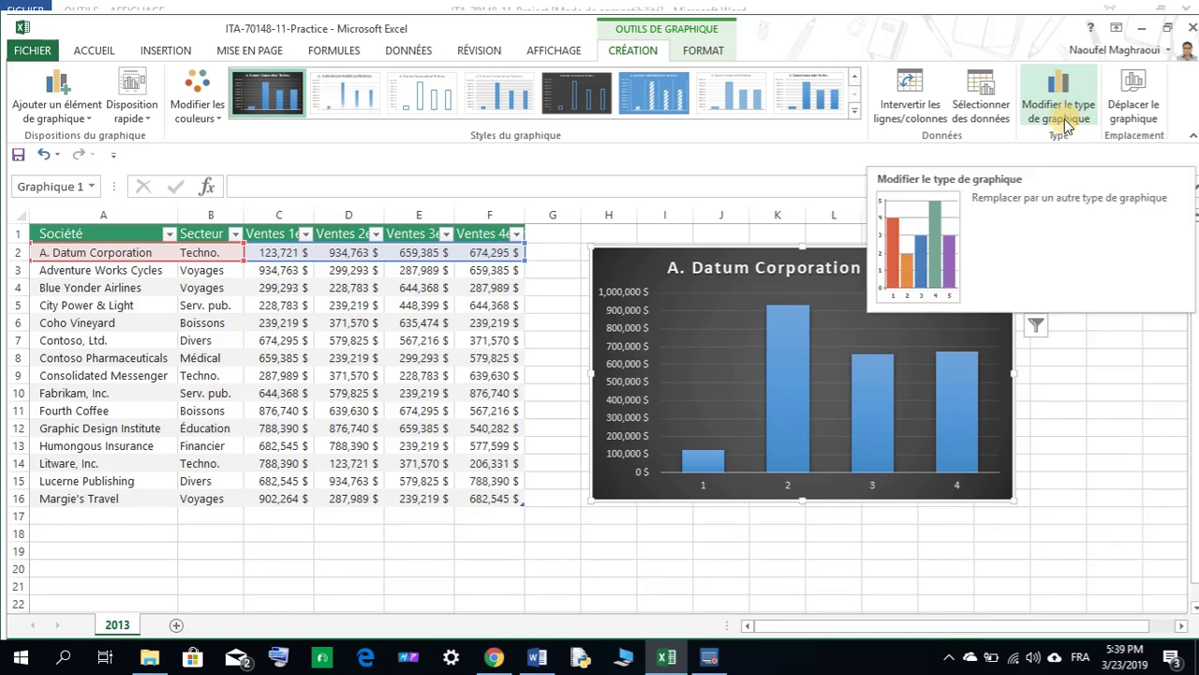
left_click(1062, 91)
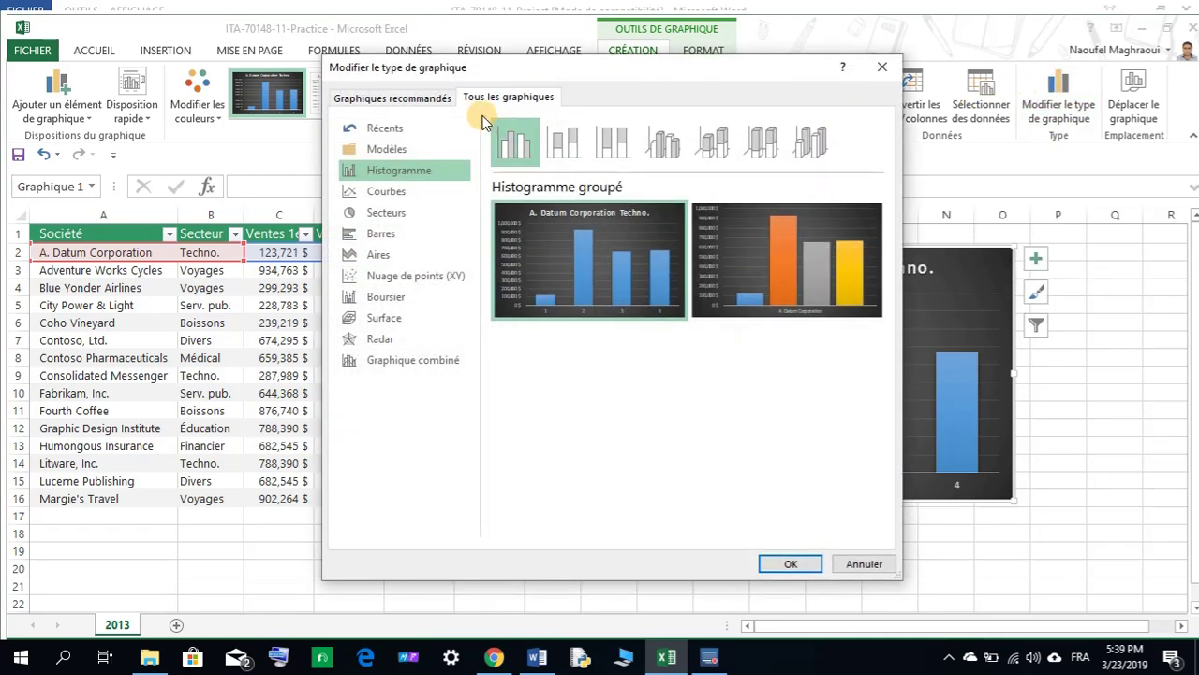
left_click(400, 100)
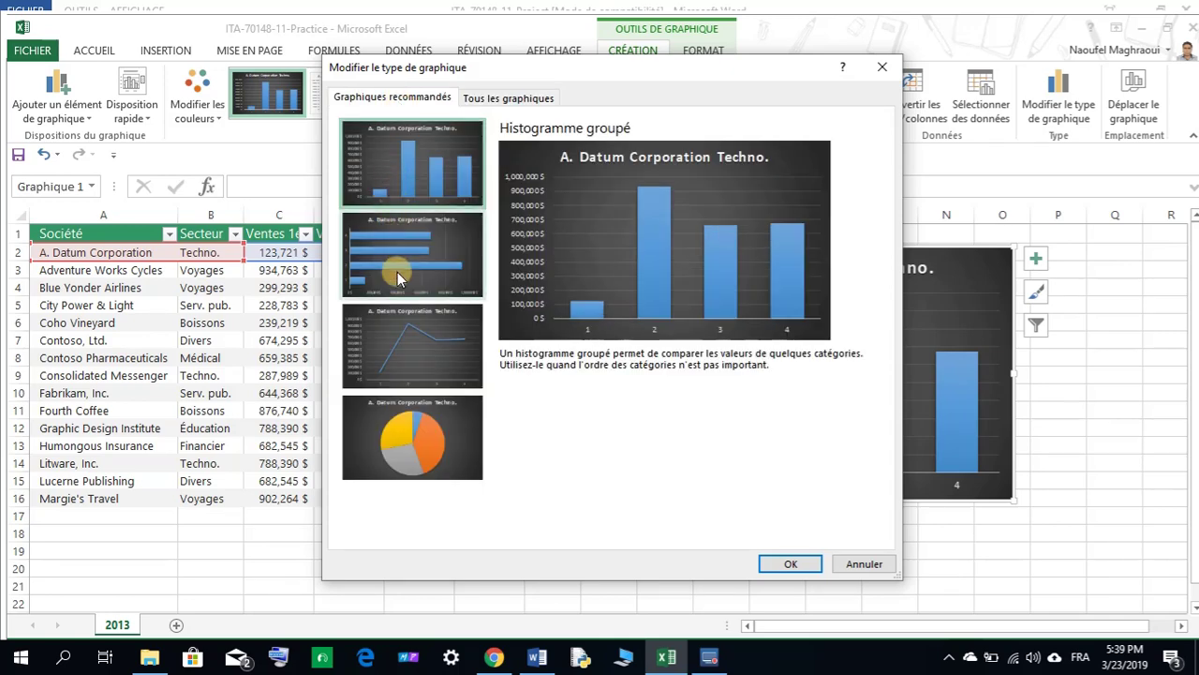
left_click(400, 335)
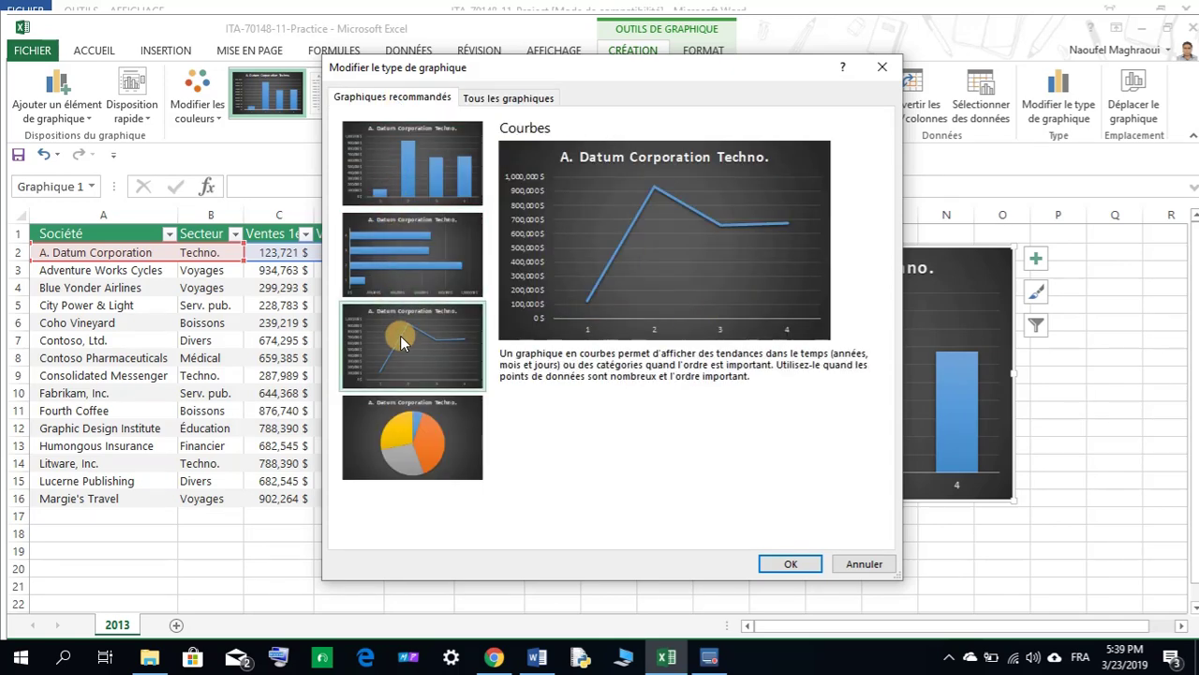
left_click(783, 566)
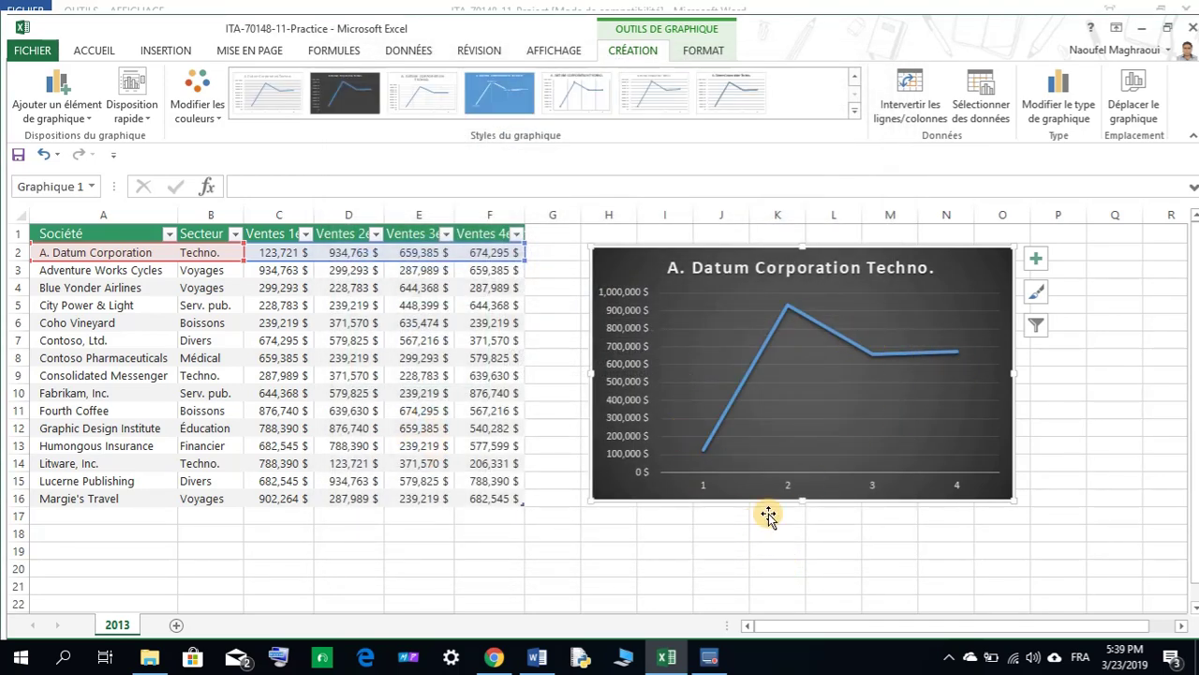
Check the remaining project instructions in Word, return to Excel, and extend the line chart's data range to the whole sales table, A2:F16.
left_click(537, 657)
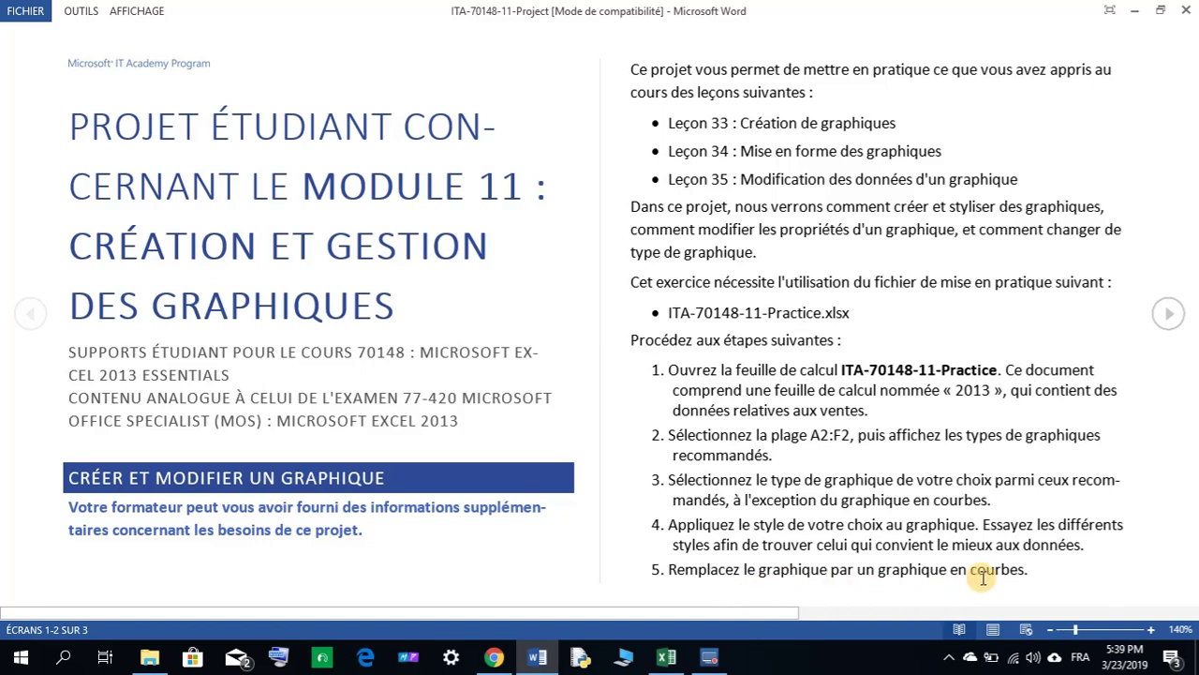
left_click(1168, 313)
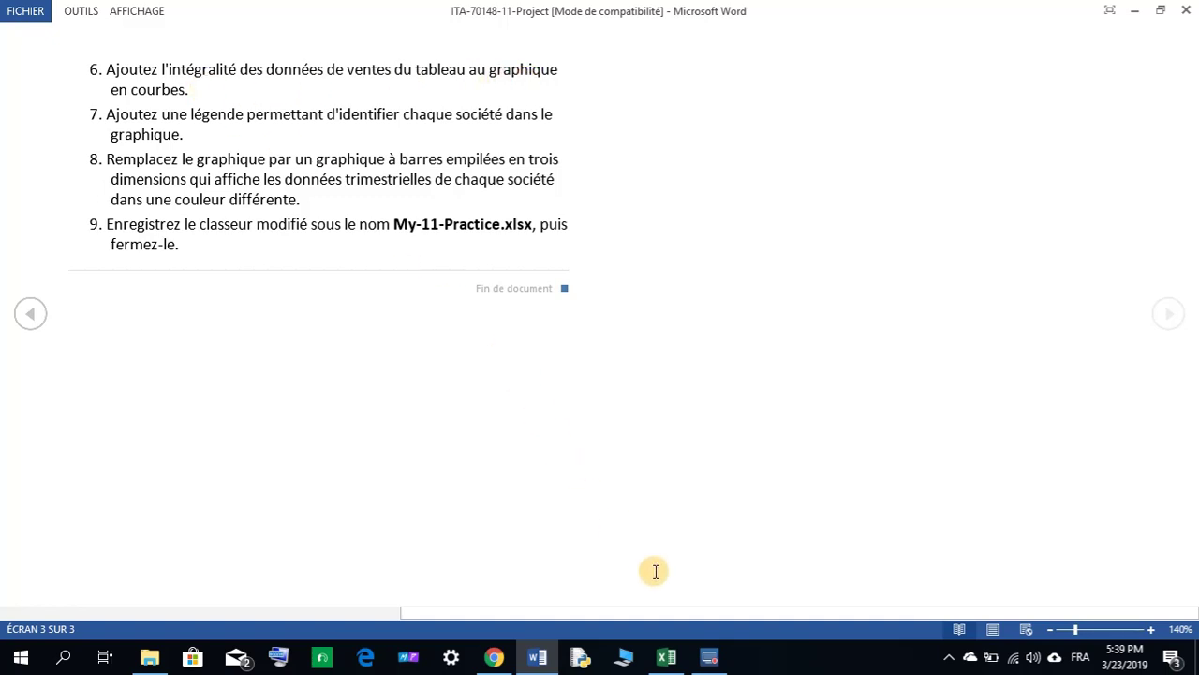
left_click(673, 662)
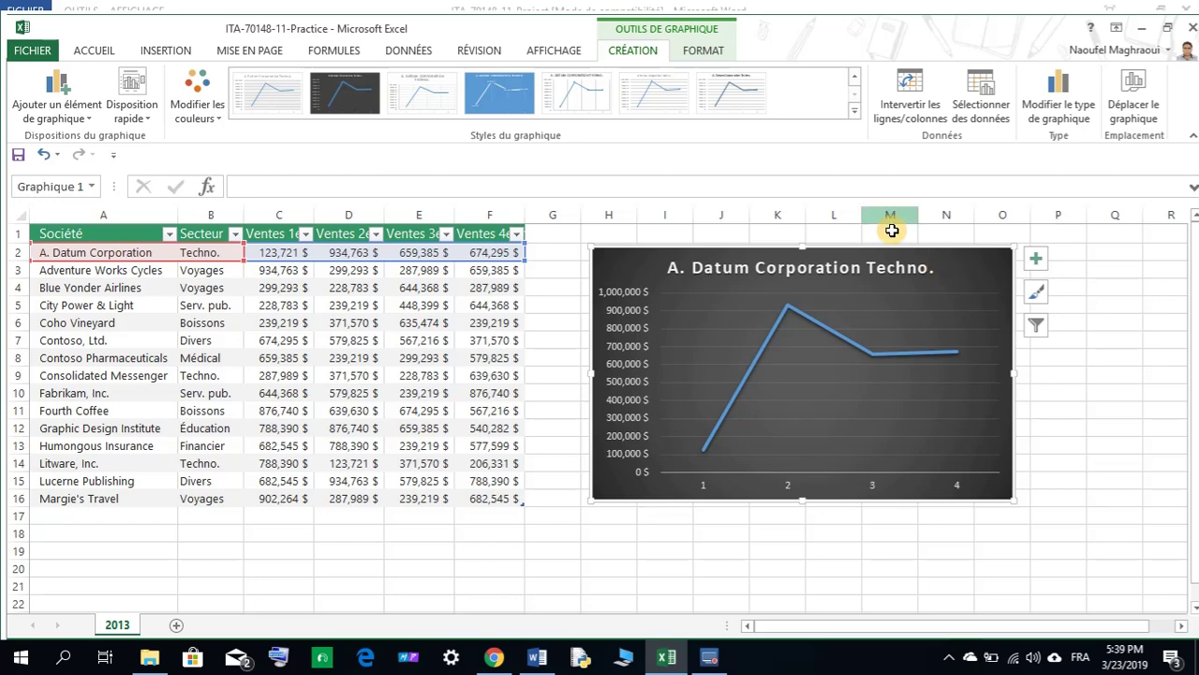
left_click(982, 103)
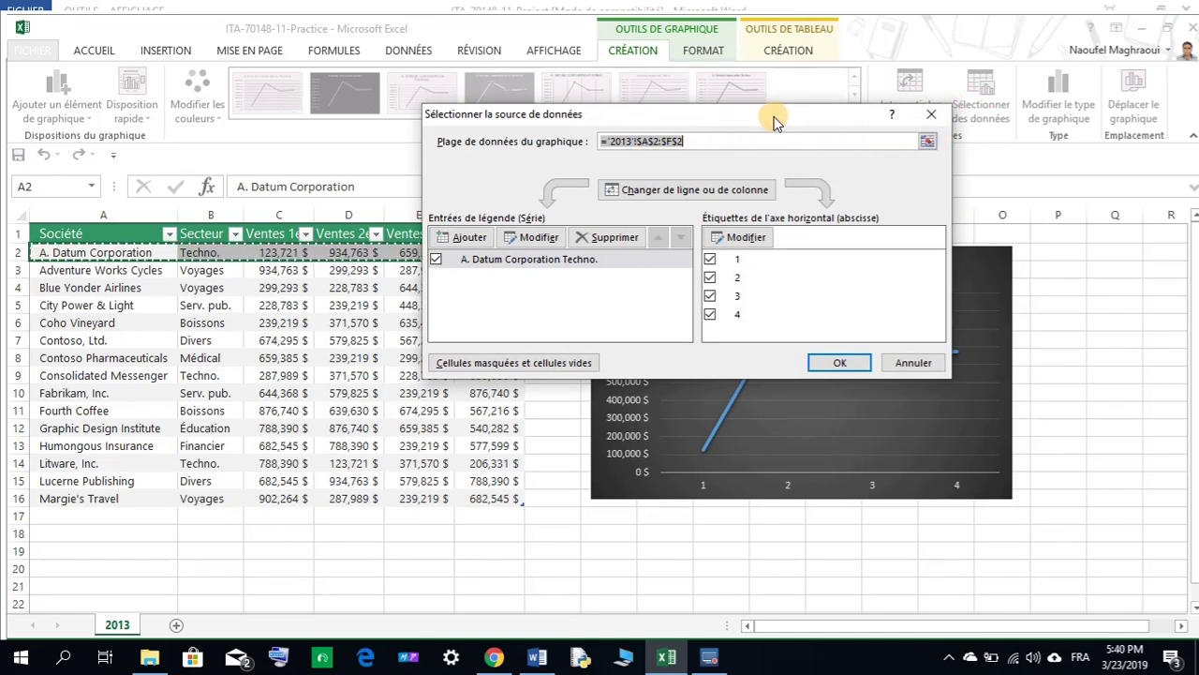
left_click_drag(774, 114, 967, 89)
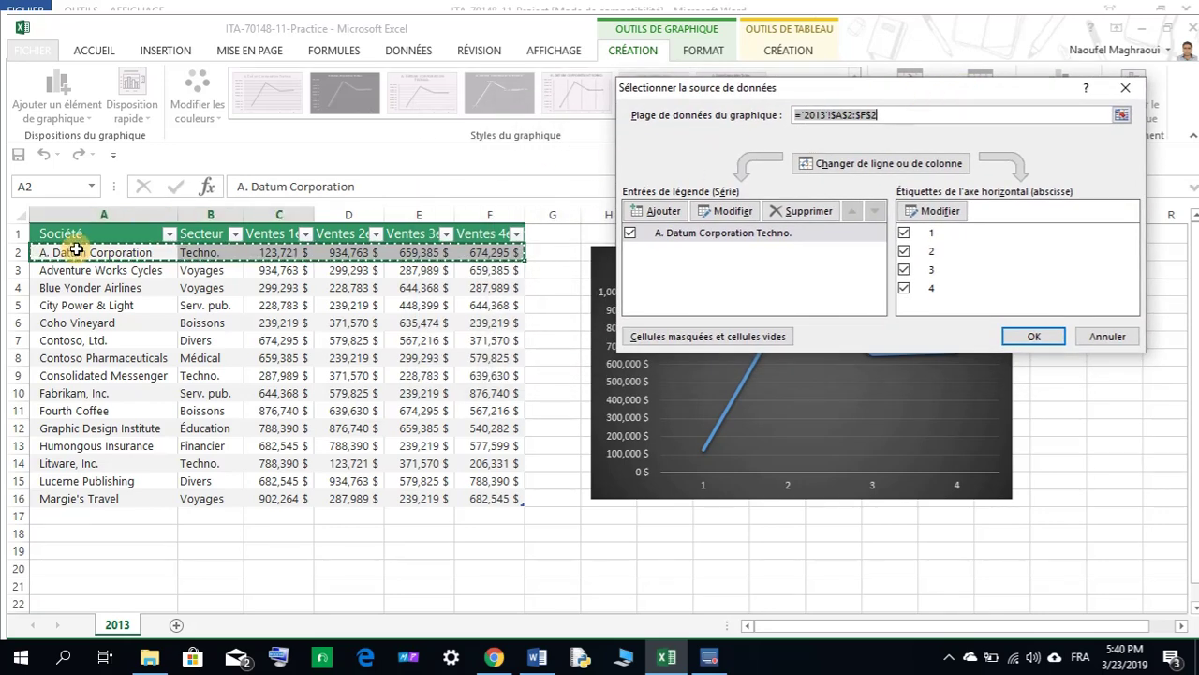
left_click_drag(66, 253, 496, 495)
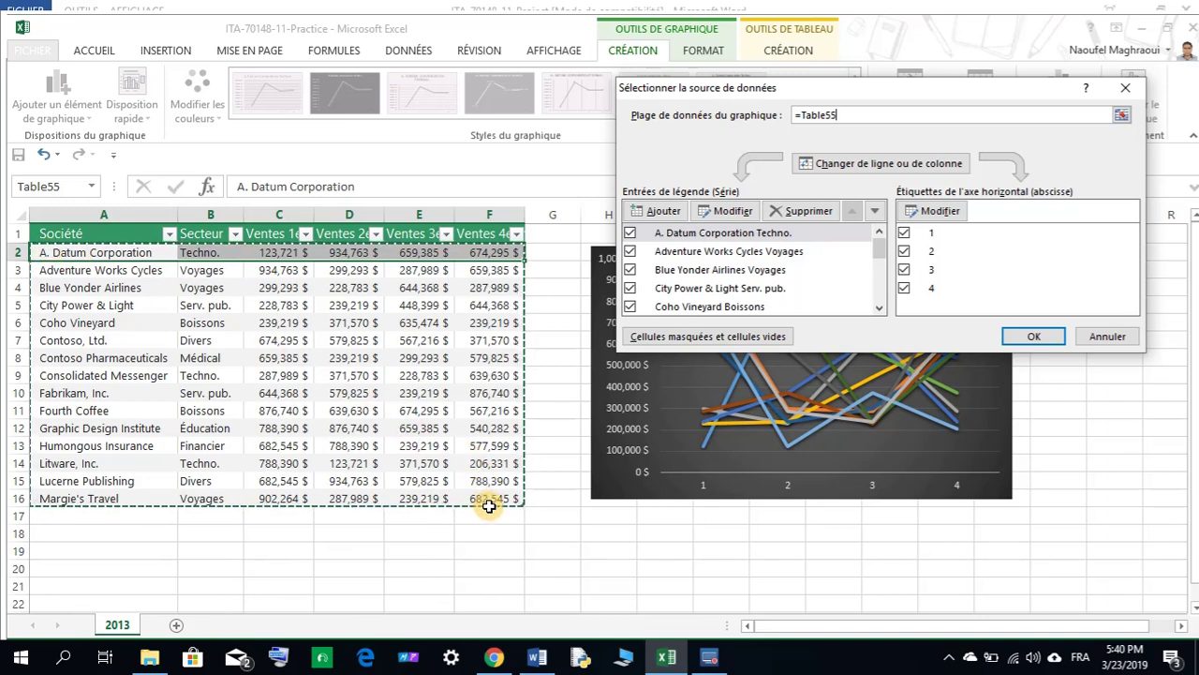
left_click(1032, 337)
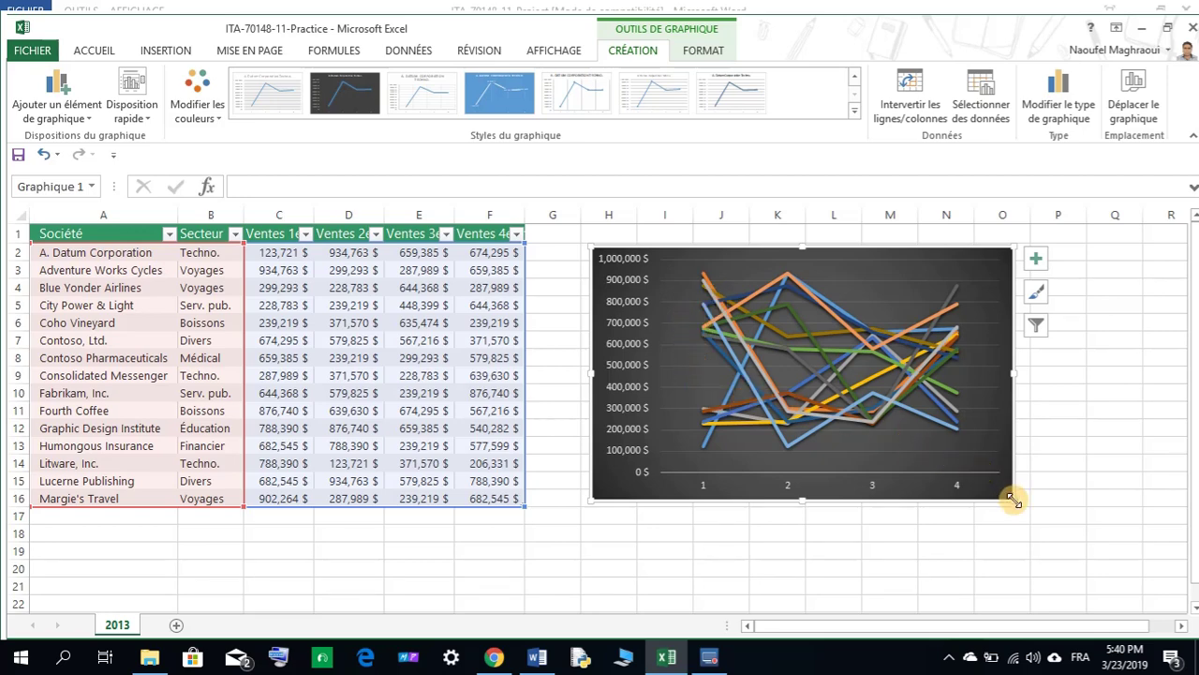
Enlarge the line chart to about 3.8 by 6.66 inches and add a company legend in the Bas position.
left_click_drag(1012, 503, 1115, 543)
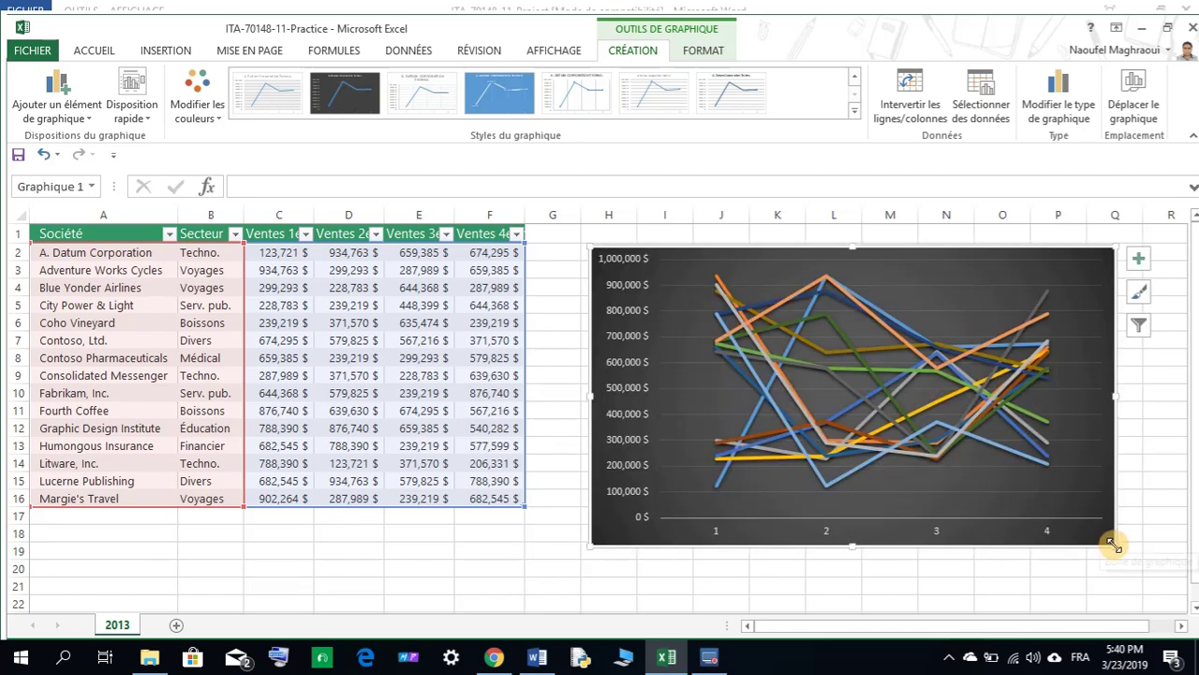
left_click_drag(592, 546, 556, 566)
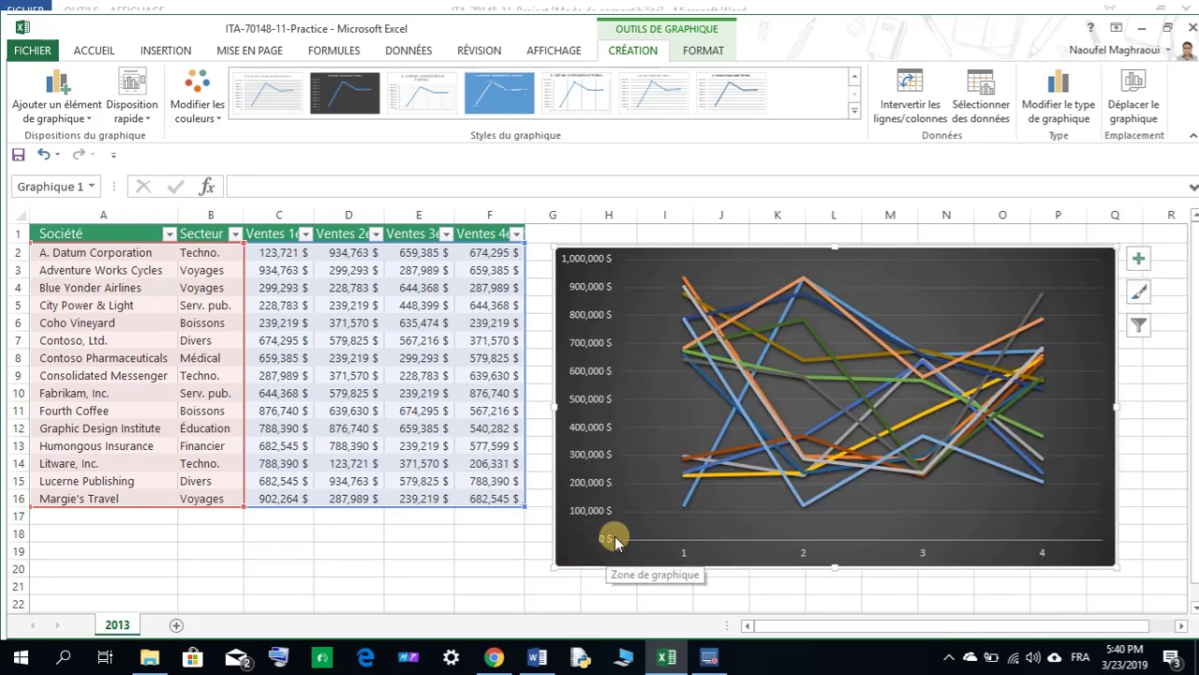
left_click(537, 659)
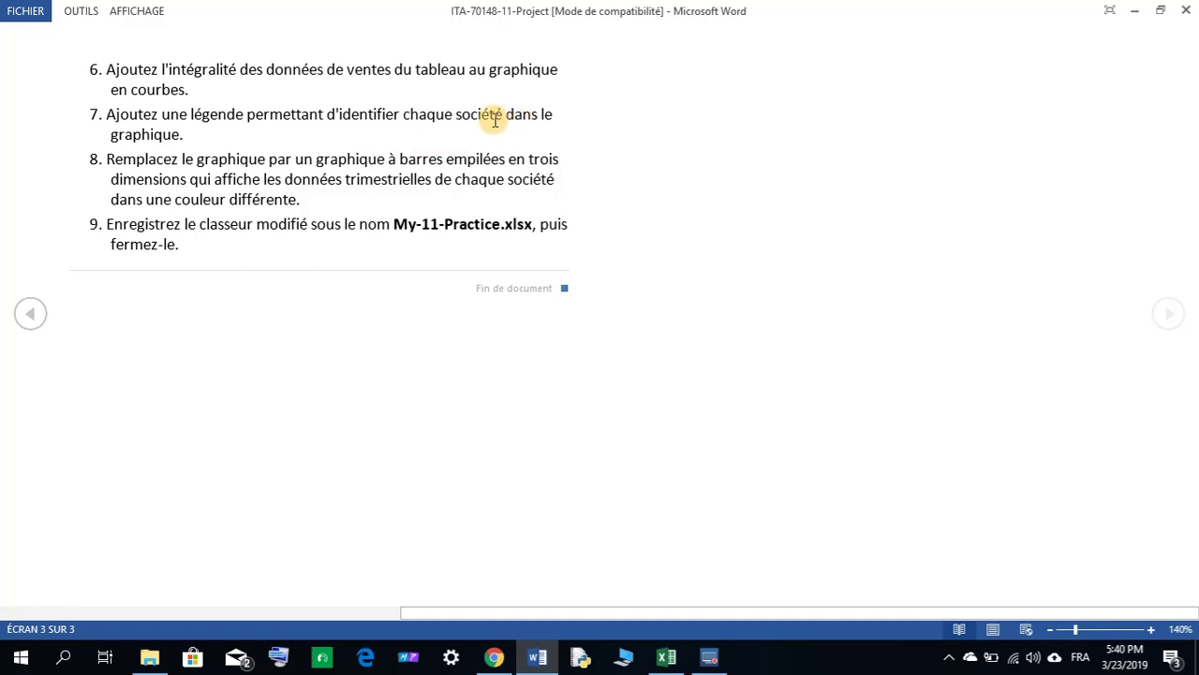
left_click(666, 656)
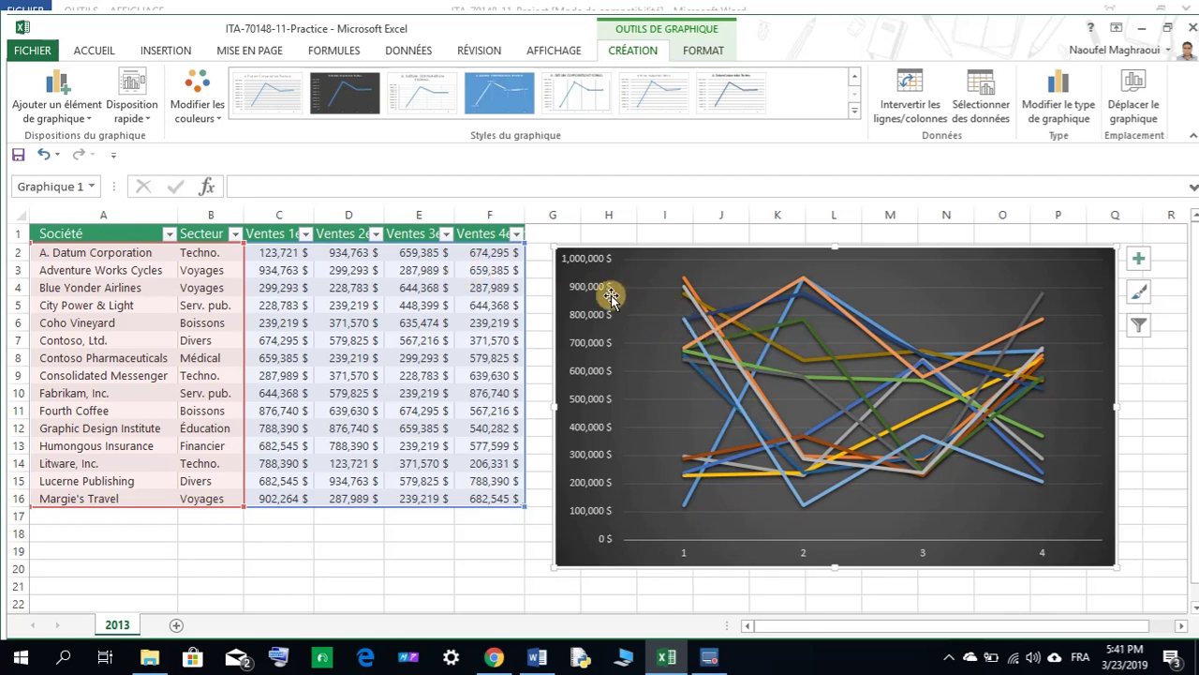
left_click(81, 122)
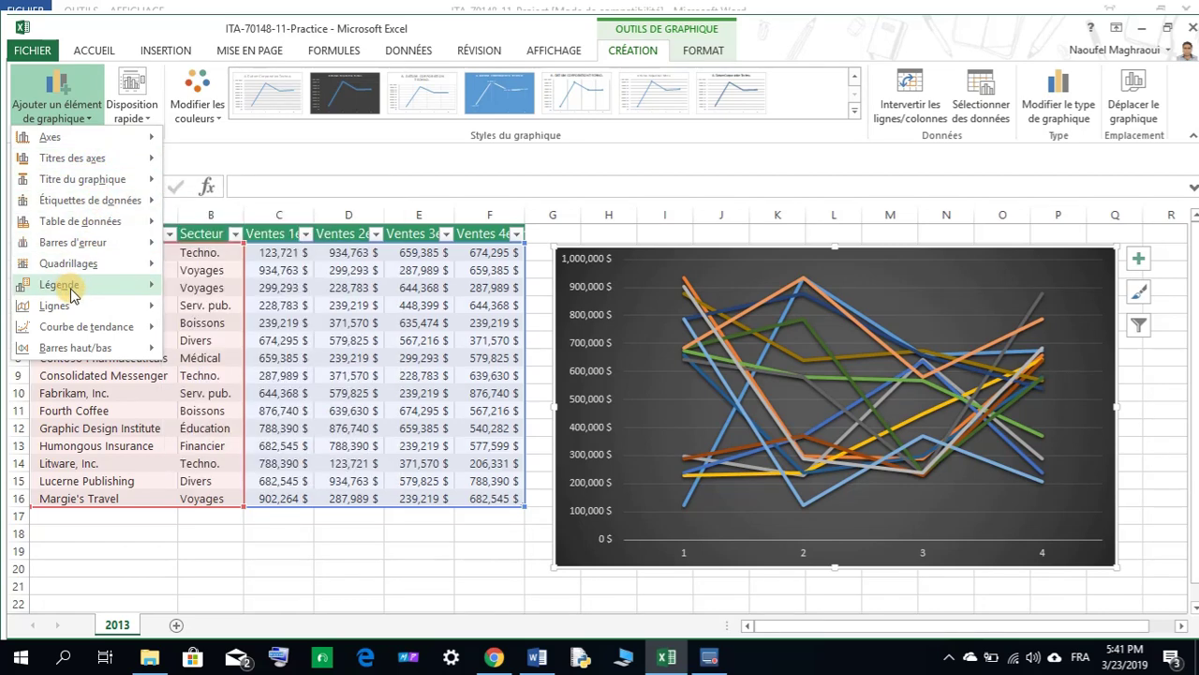
mouse_move(71, 294)
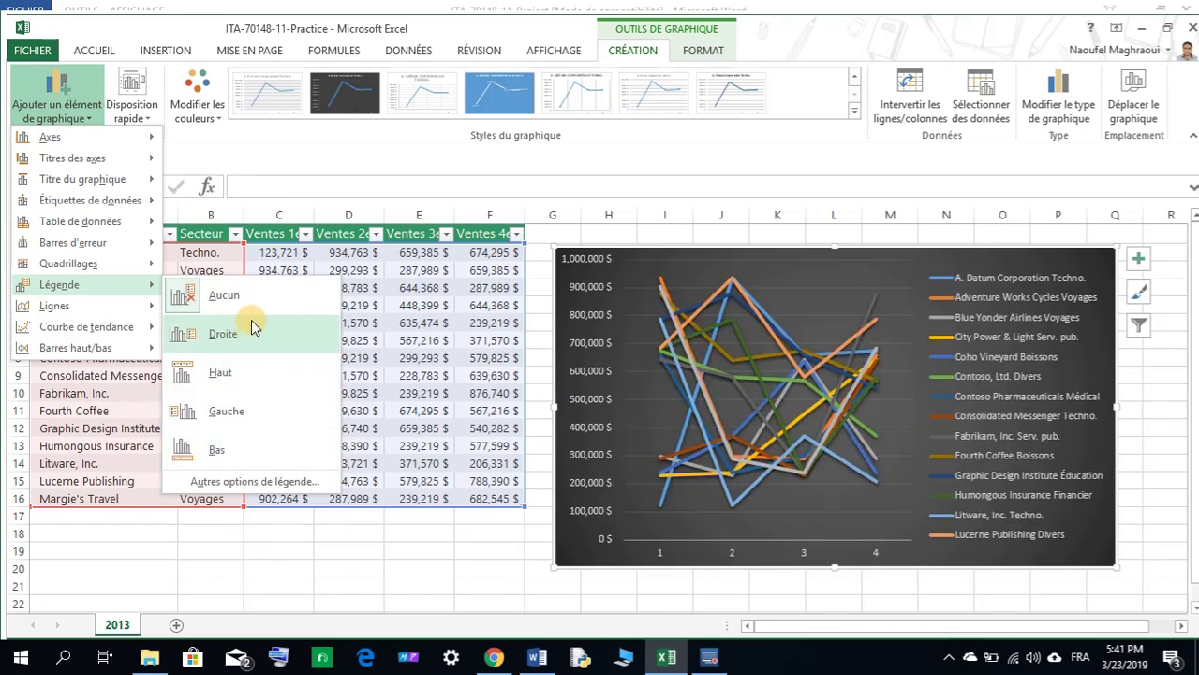
left_click(262, 460)
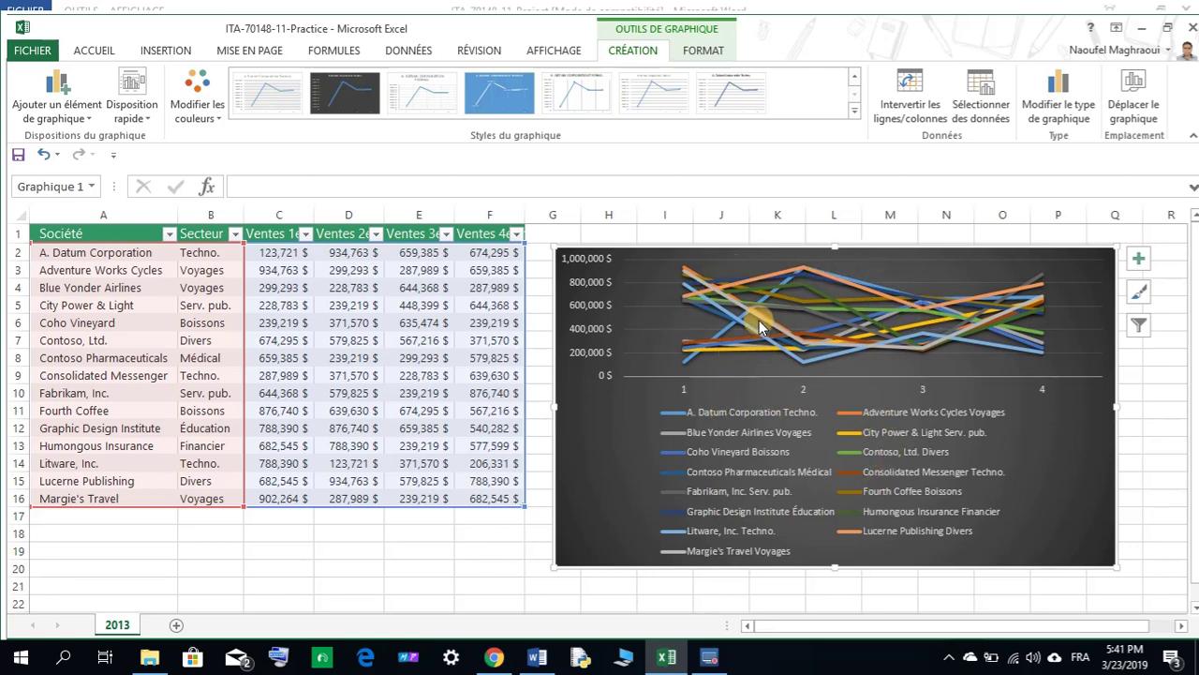
Consult the next project instruction in Word, return to Excel, and change the line chart to the recommended Barres empilées type.
left_click(541, 659)
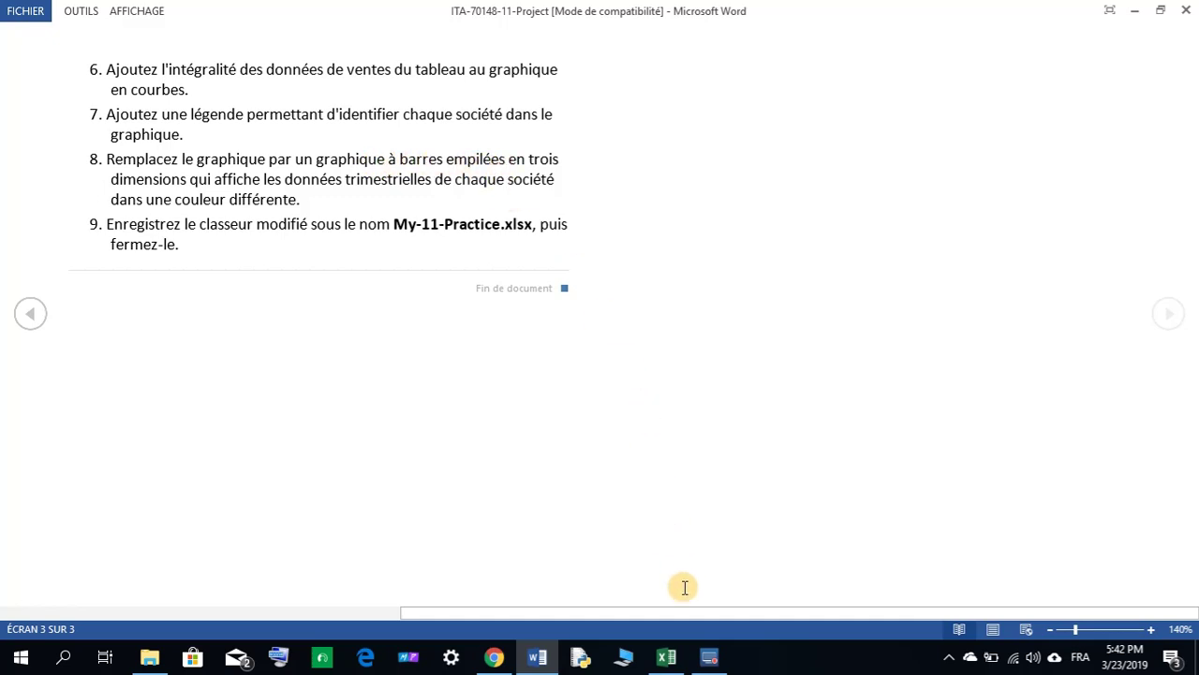
mouse_move(663, 658)
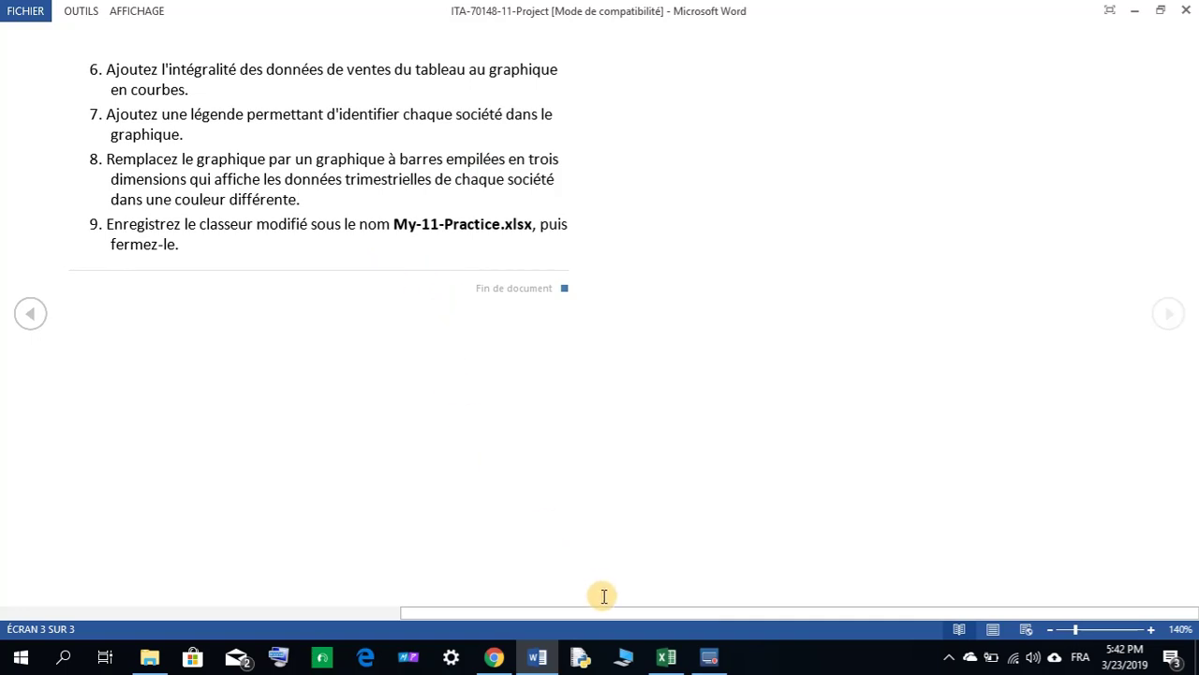
left_click(665, 656)
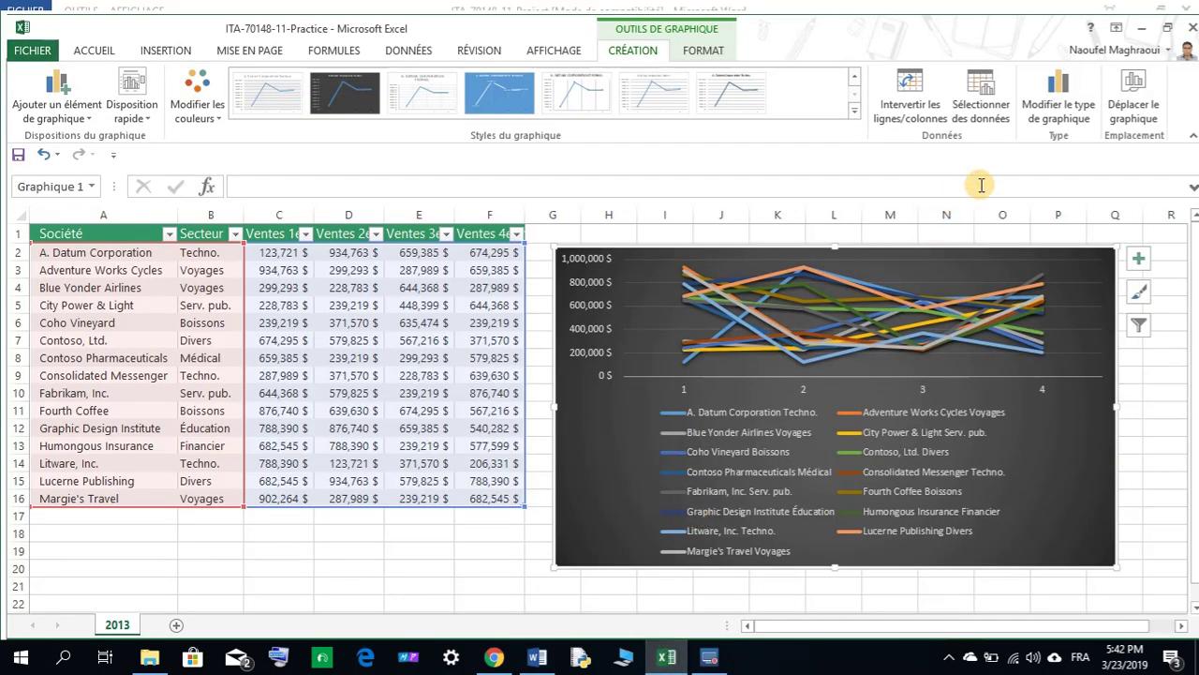
left_click(1077, 108)
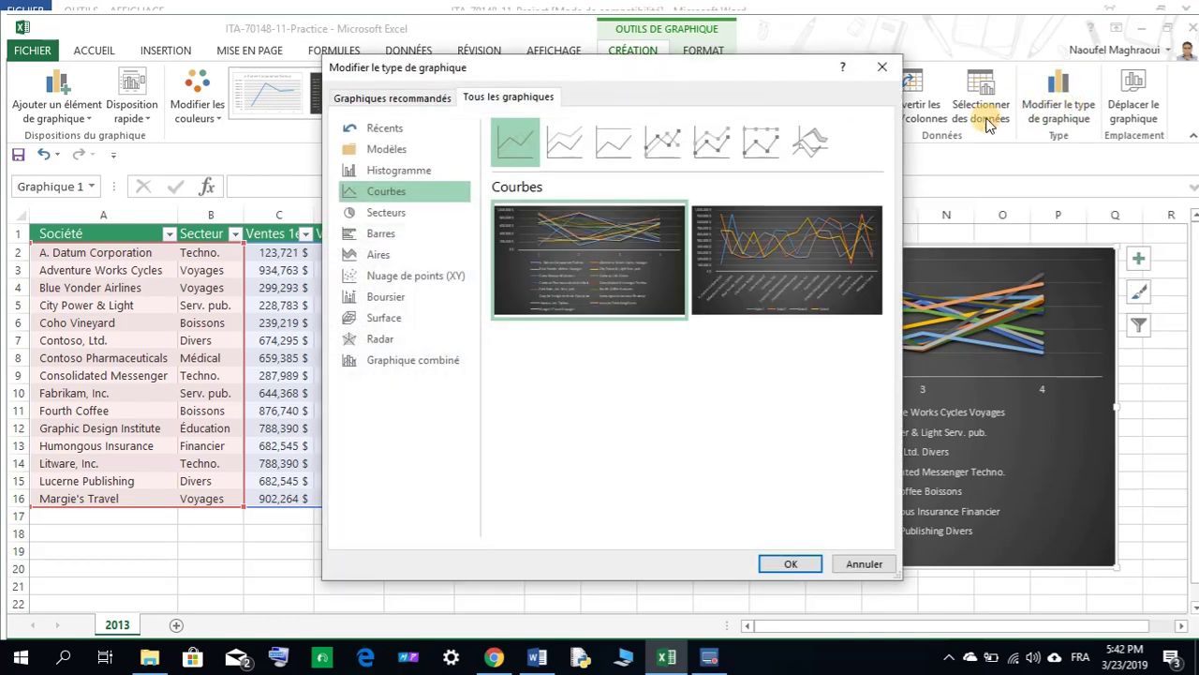
left_click(359, 101)
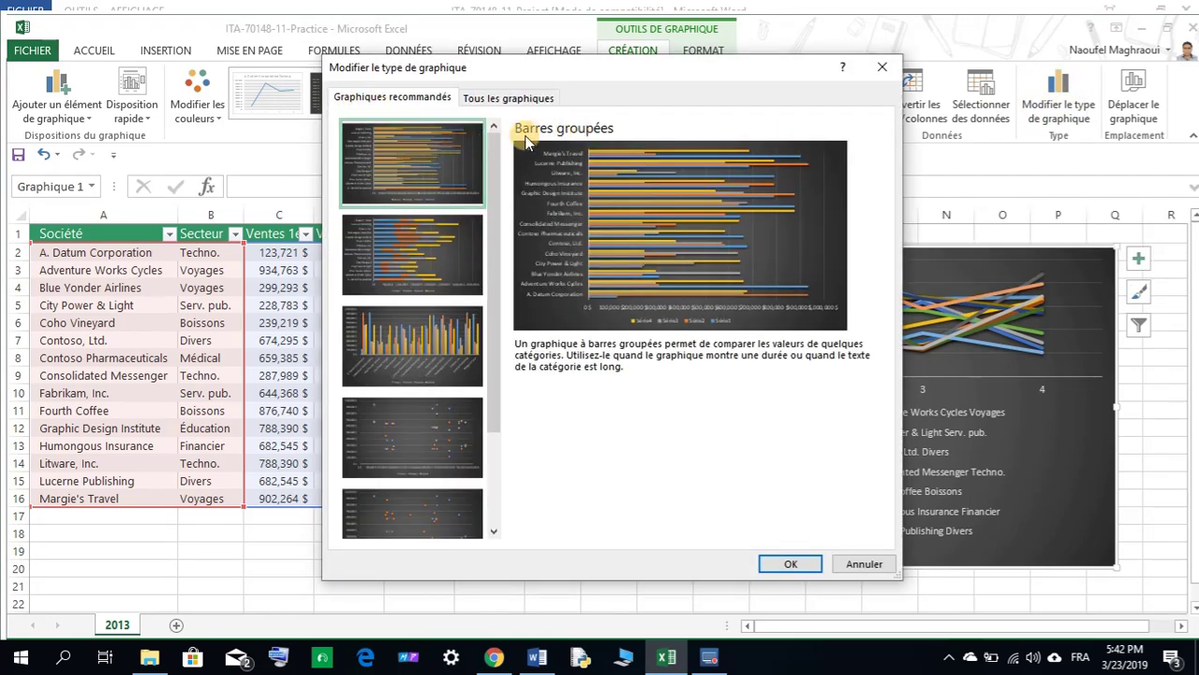
left_click(414, 242)
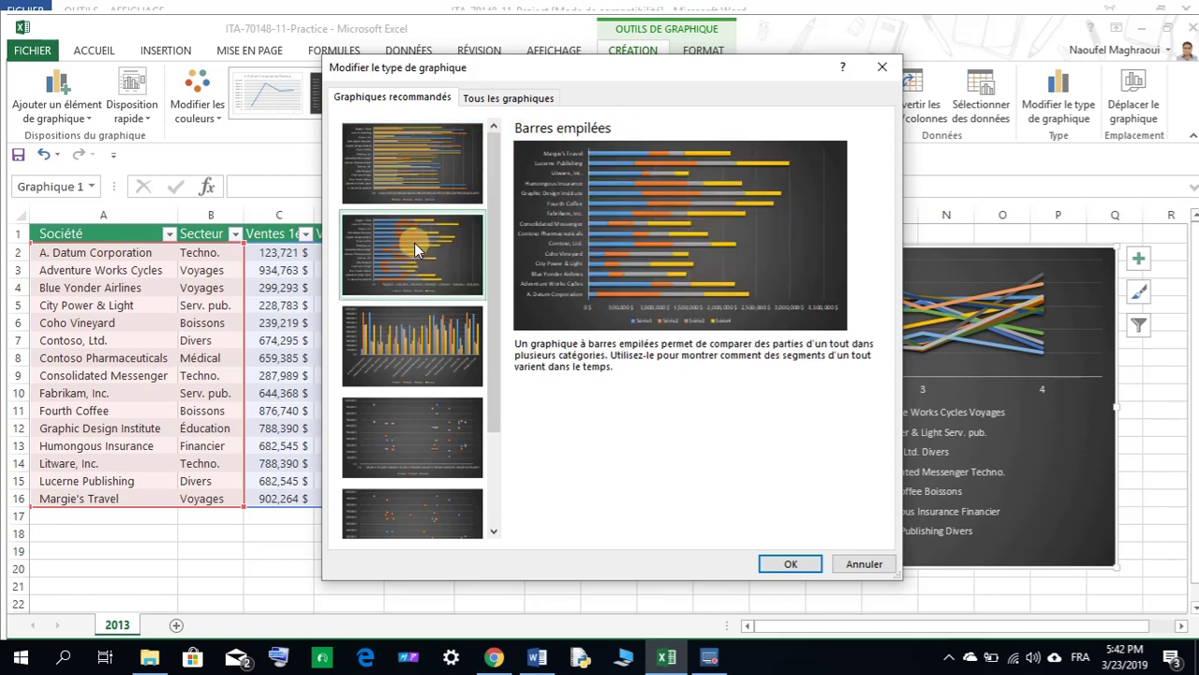
left_click(791, 565)
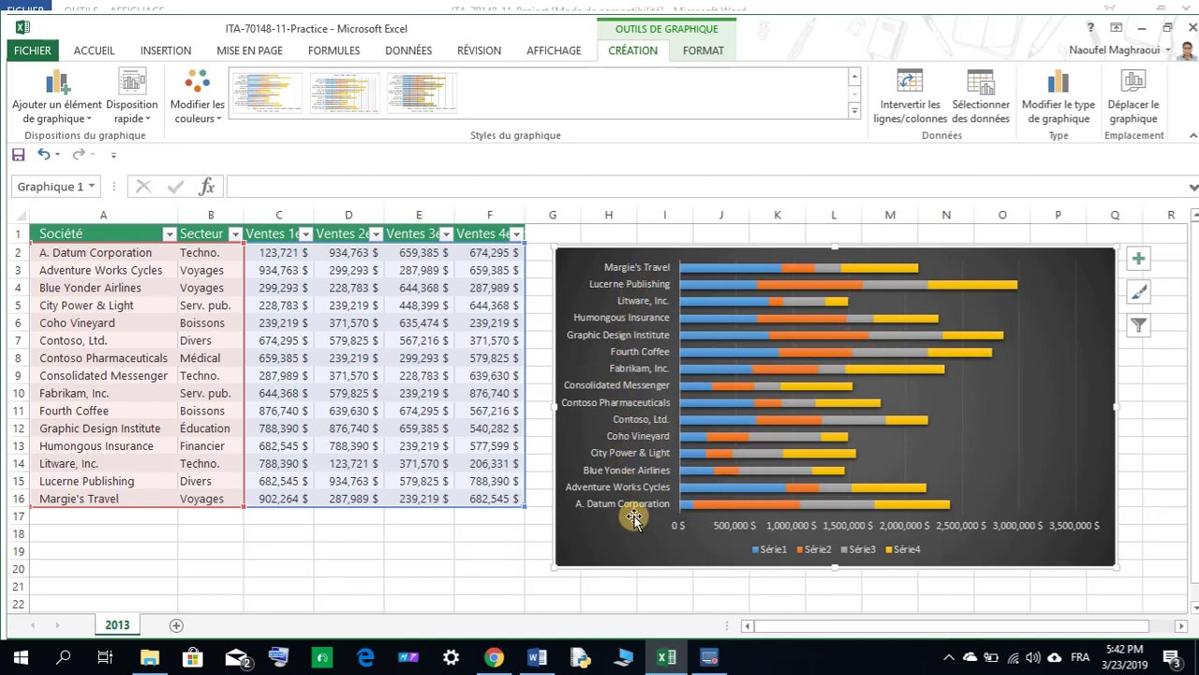
Recheck the 3D chart instruction in Word, return to Excel, and apply the dark background style to the stacked bar chart.
mouse_move(717, 269)
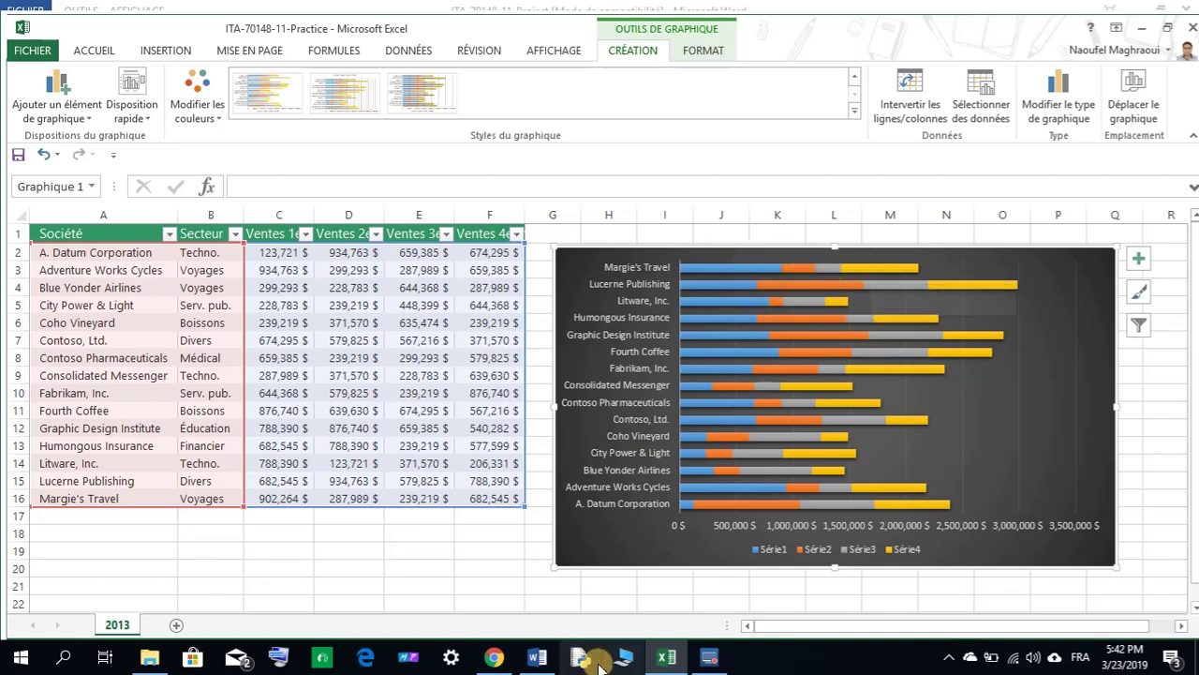
left_click(539, 662)
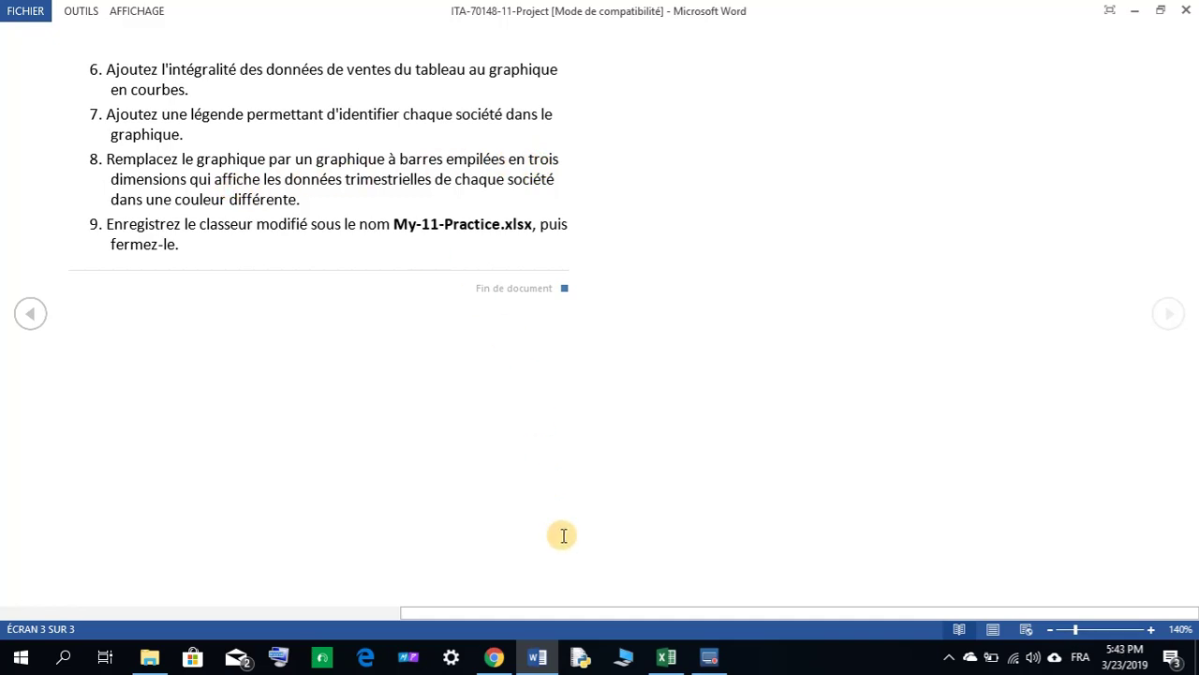
left_click(664, 656)
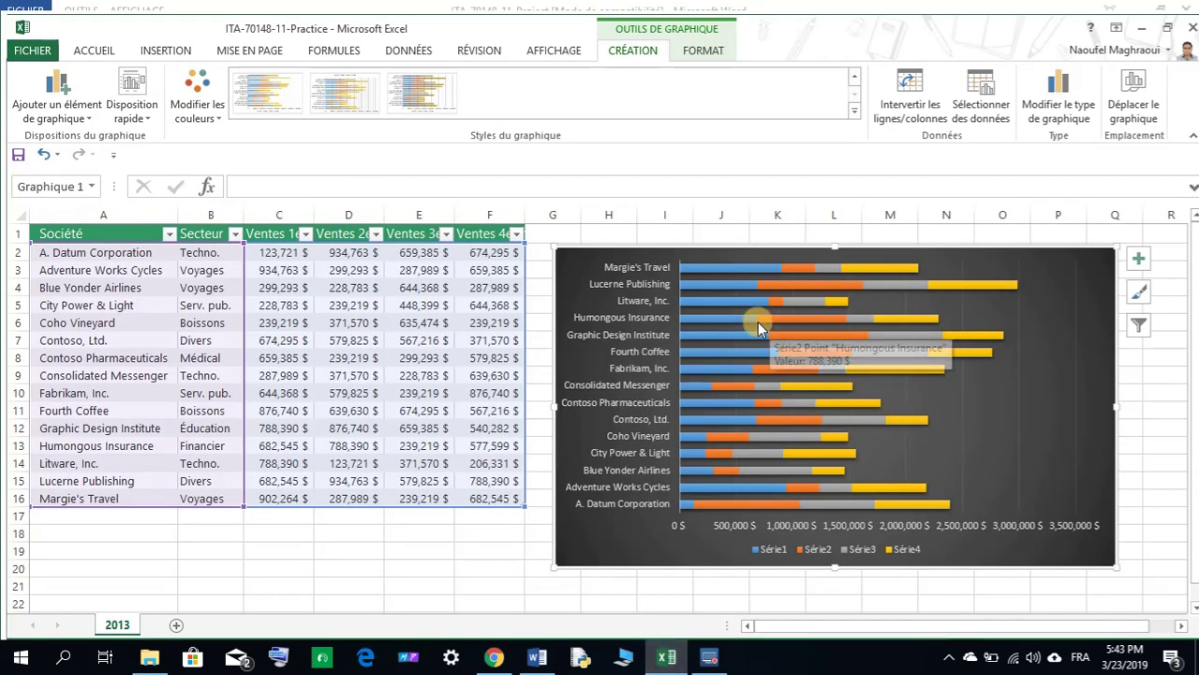
left_click(855, 114)
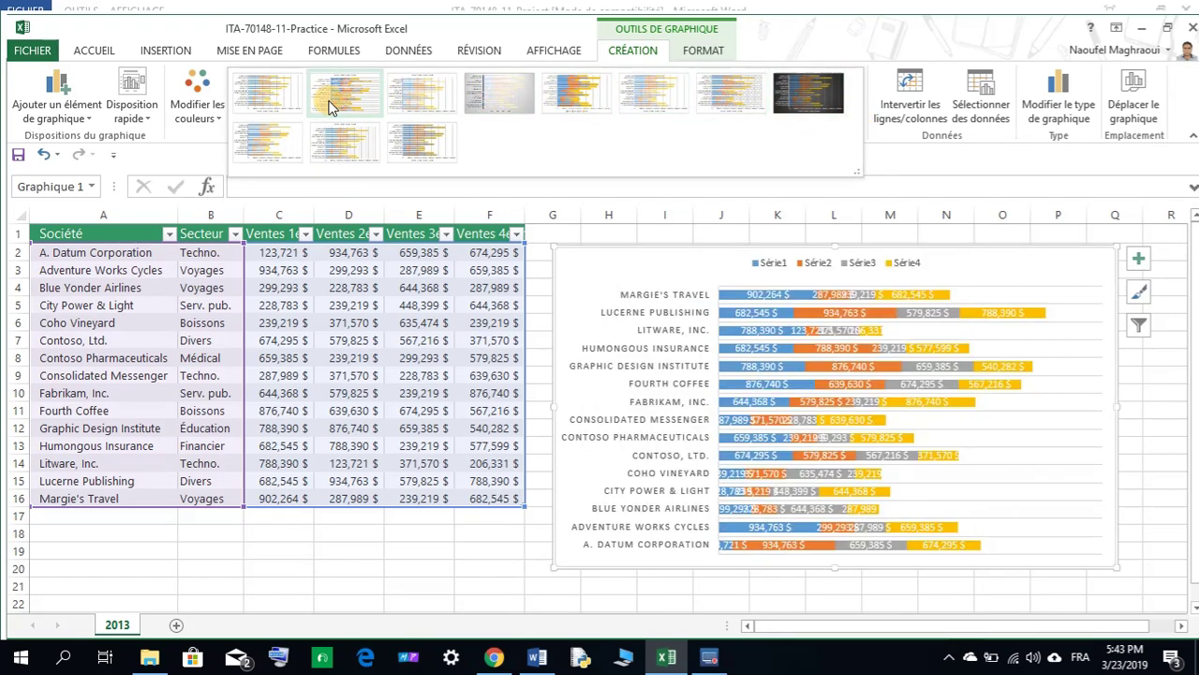
left_click(810, 99)
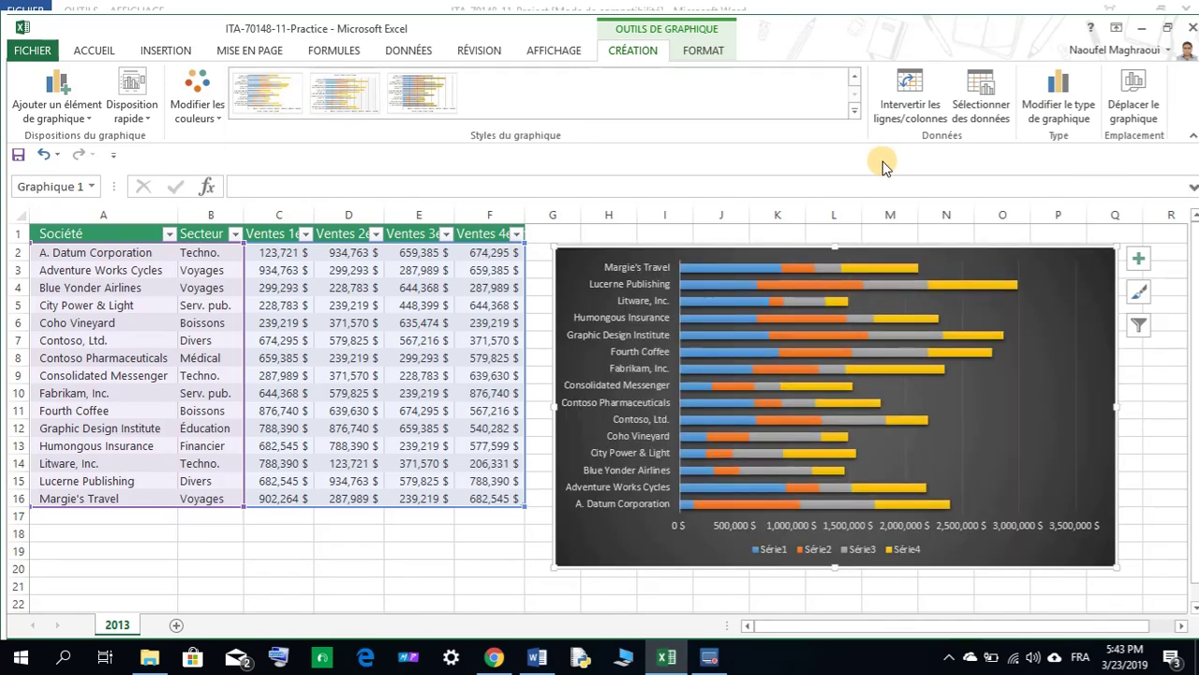
Try to give the chart area a 3D look with a Parallèle preset from the Rotation 3D effects.
left_click(705, 53)
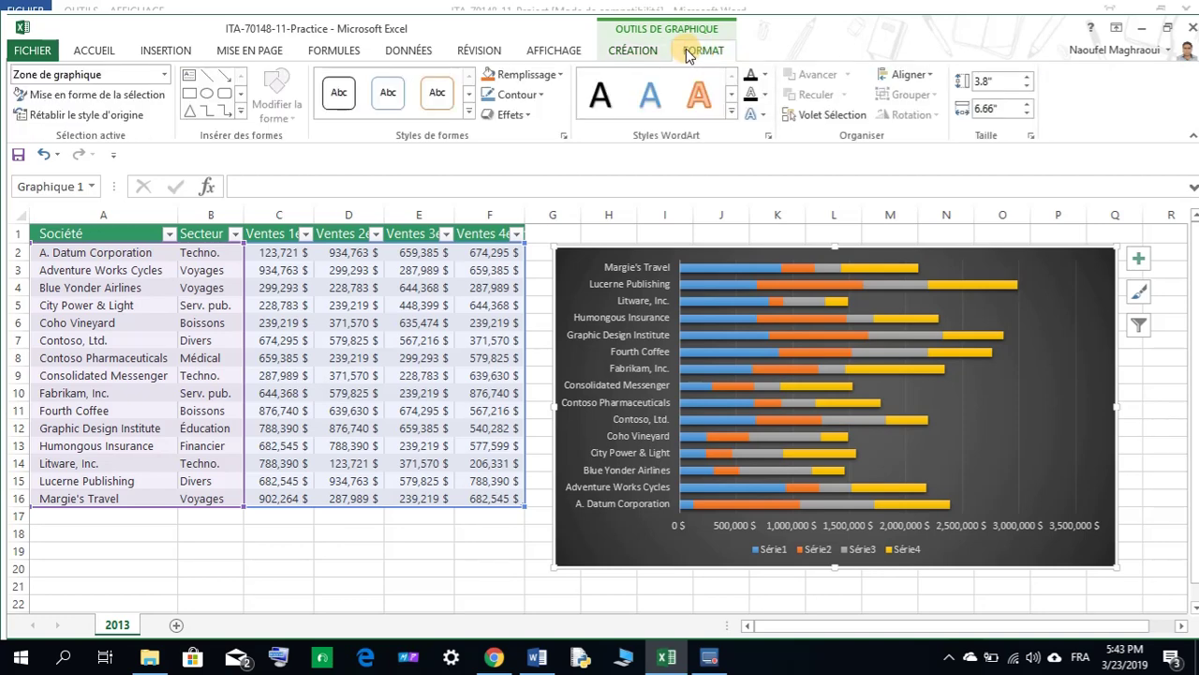
left_click(511, 116)
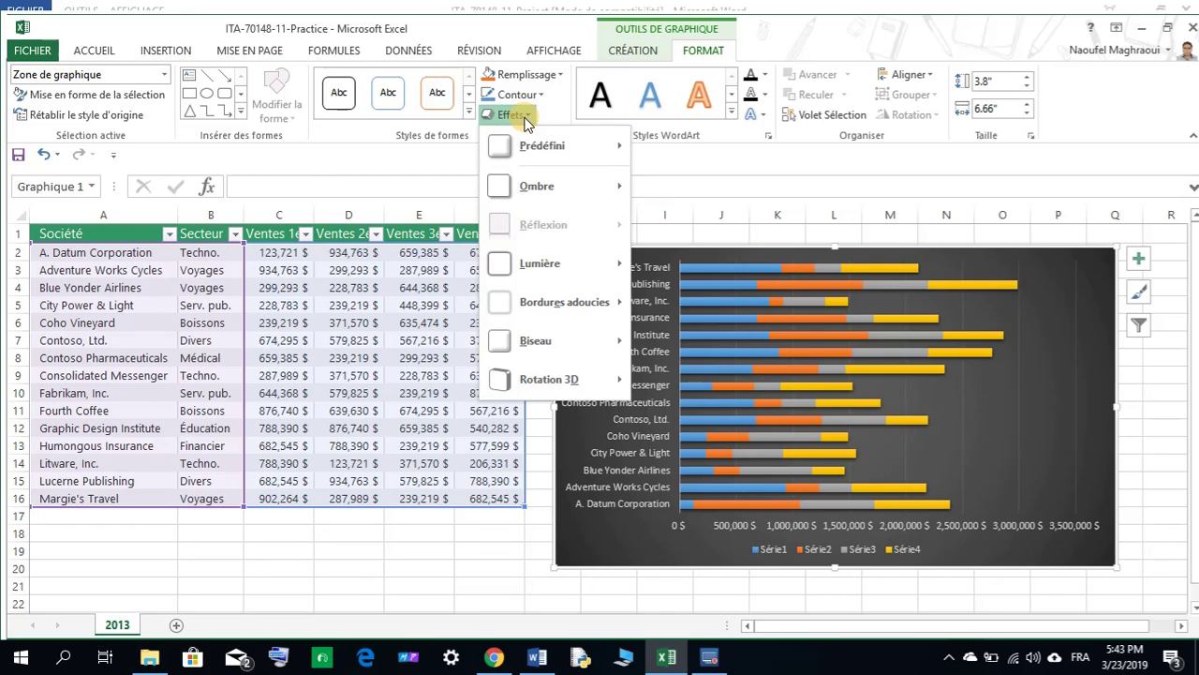
left_click(526, 116)
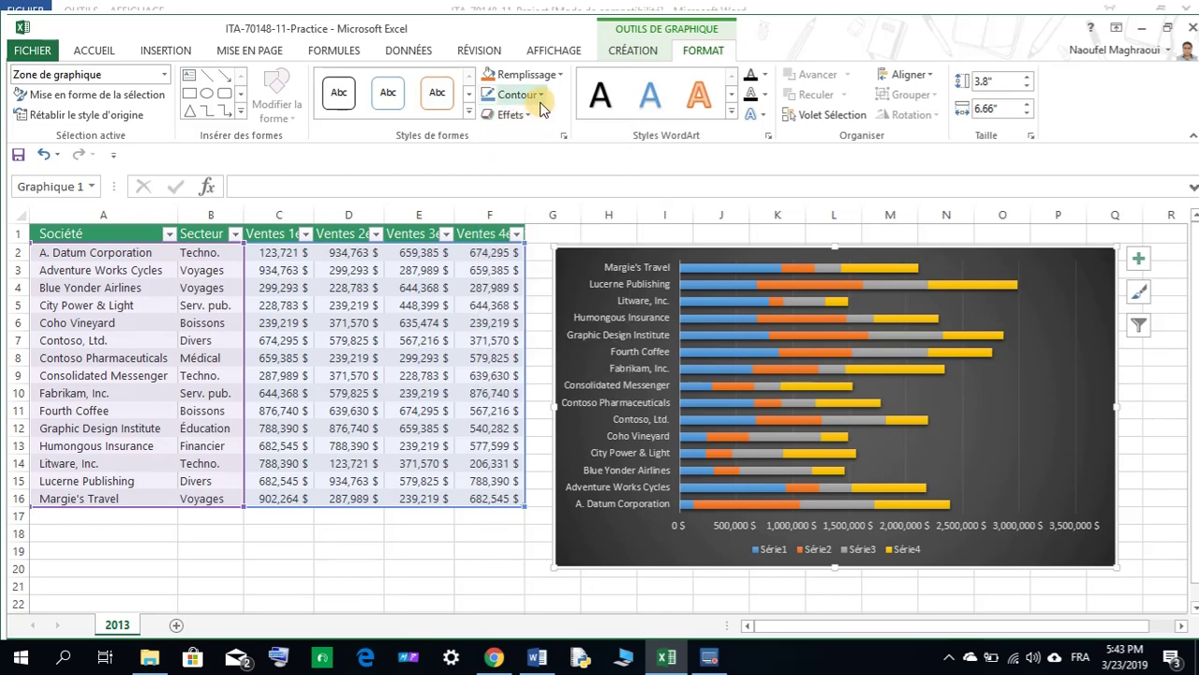
left_click(531, 114)
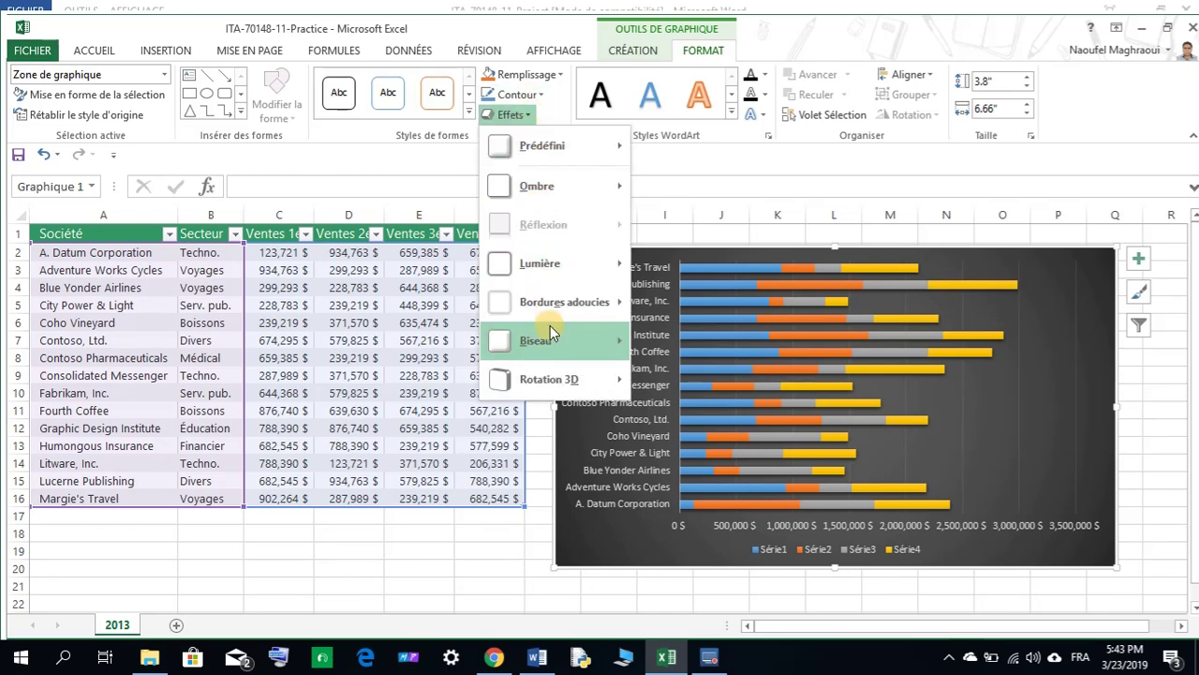
mouse_move(570, 386)
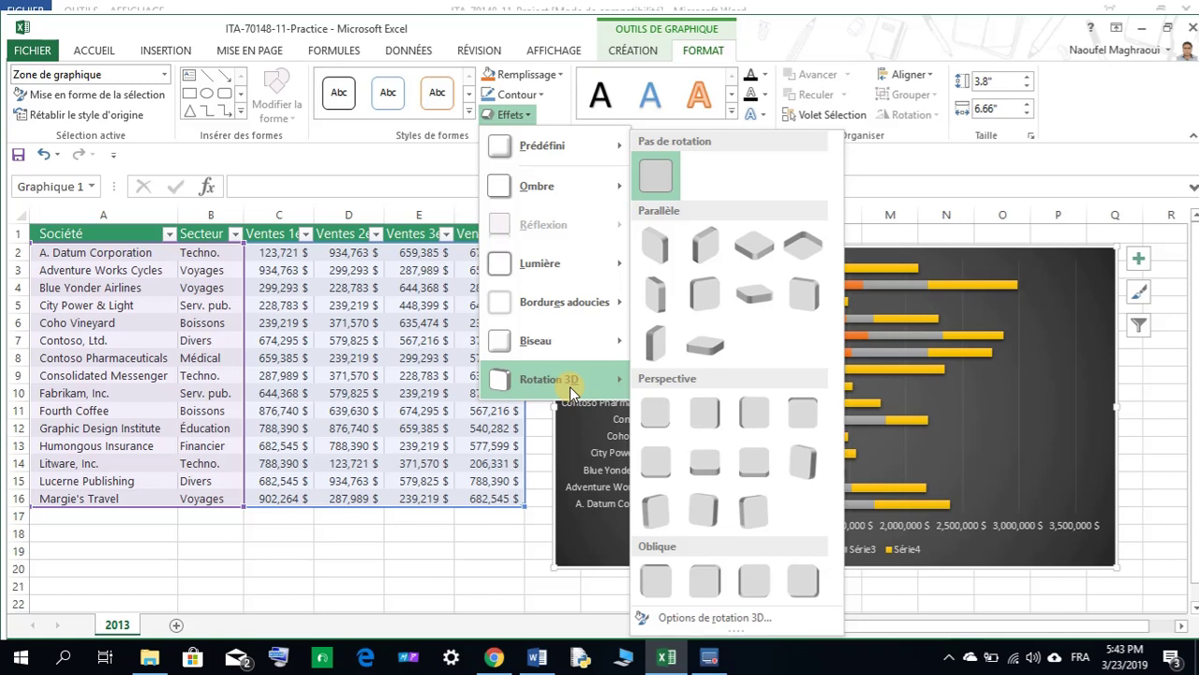
left_click(704, 293)
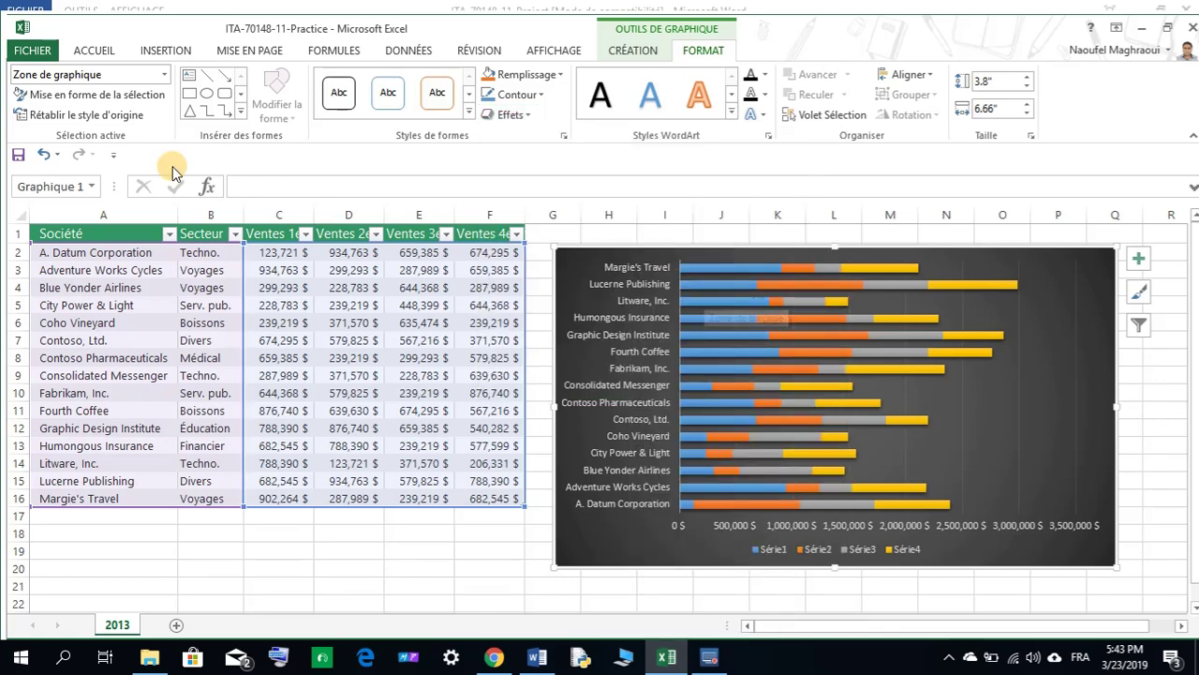
Undo the 3D rotation effect on the chart area and return to the chart design options.
left_click(54, 158)
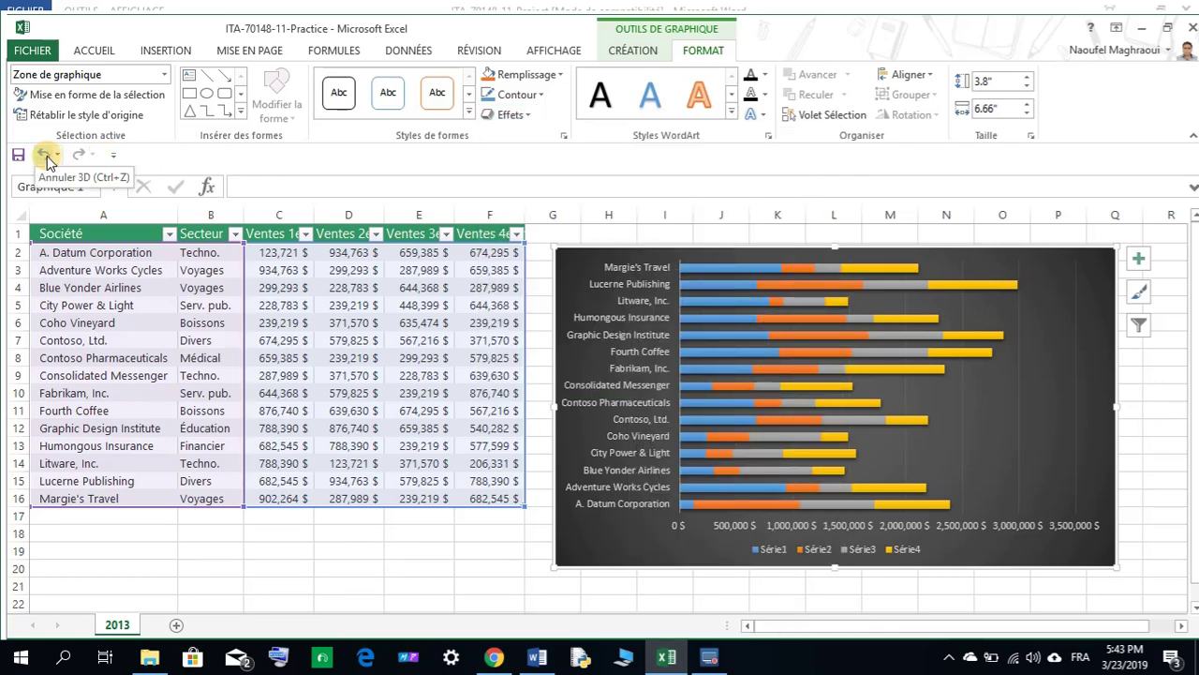
left_click(46, 156)
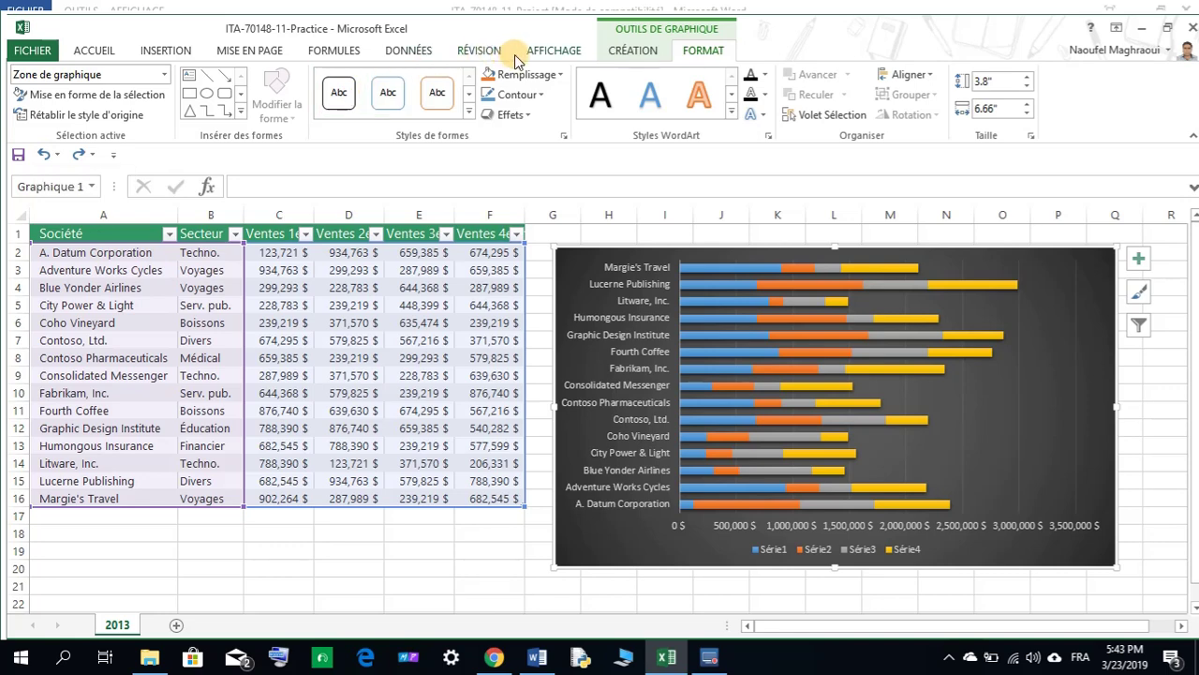
left_click(656, 54)
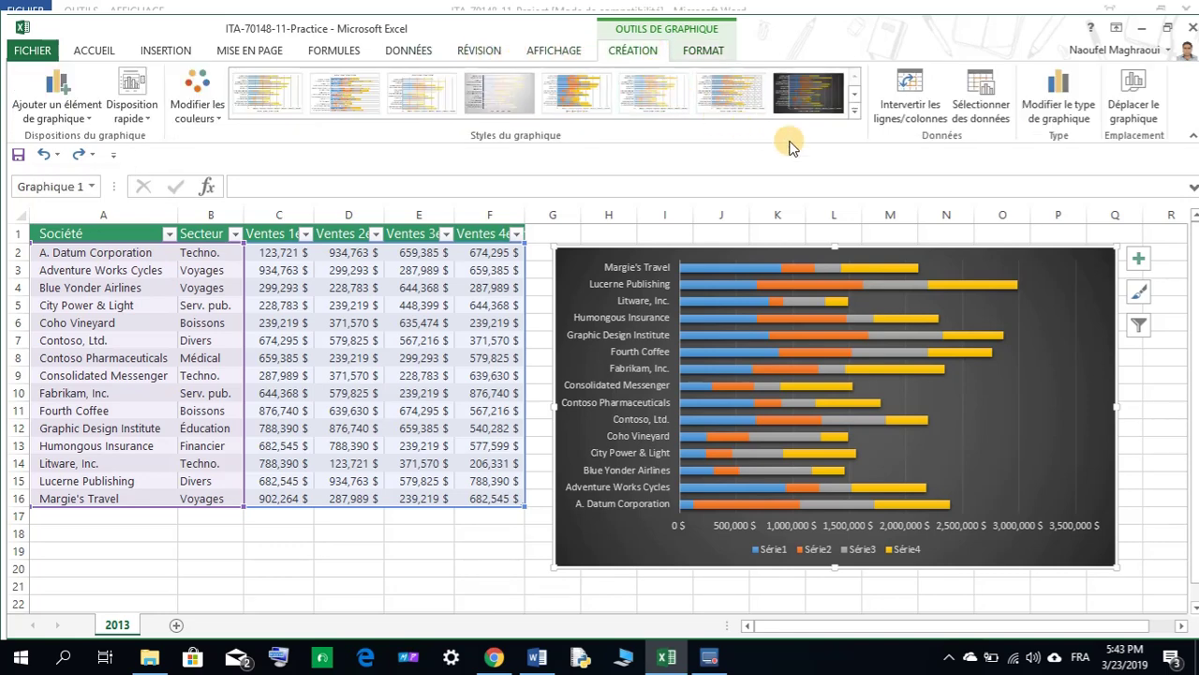
Change the chart type to Barres empilées en 3D, the three-dimensional stacked bar with companies on the vertical axis.
left_click(1056, 105)
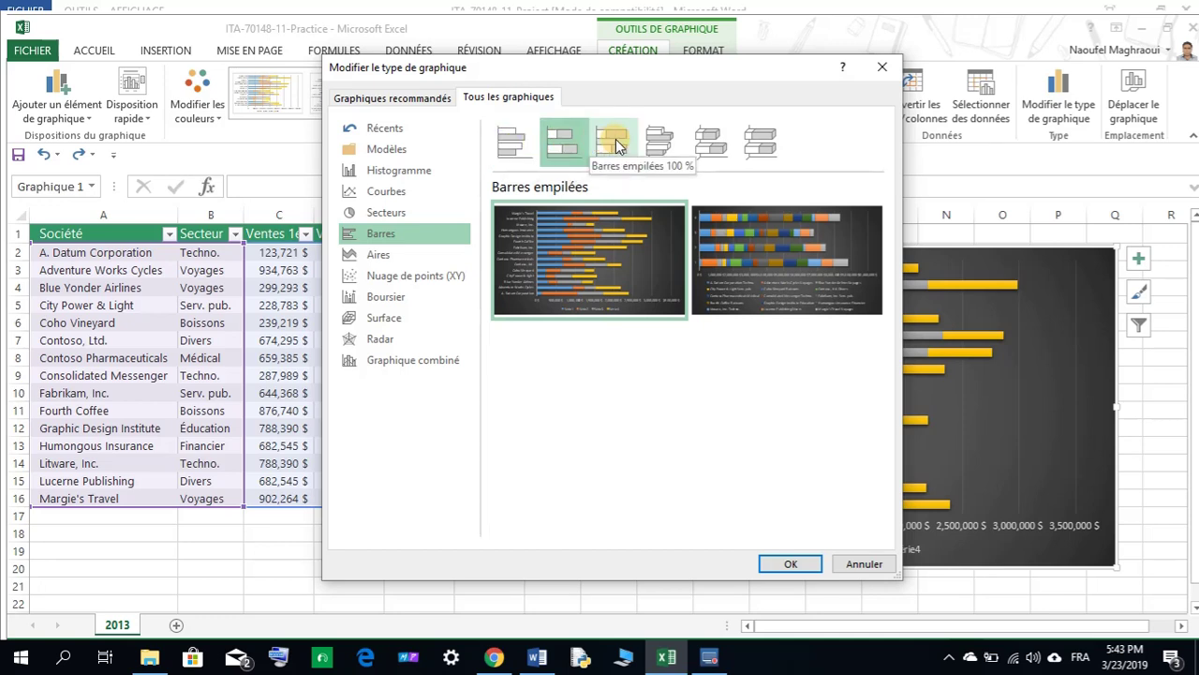
left_click(710, 141)
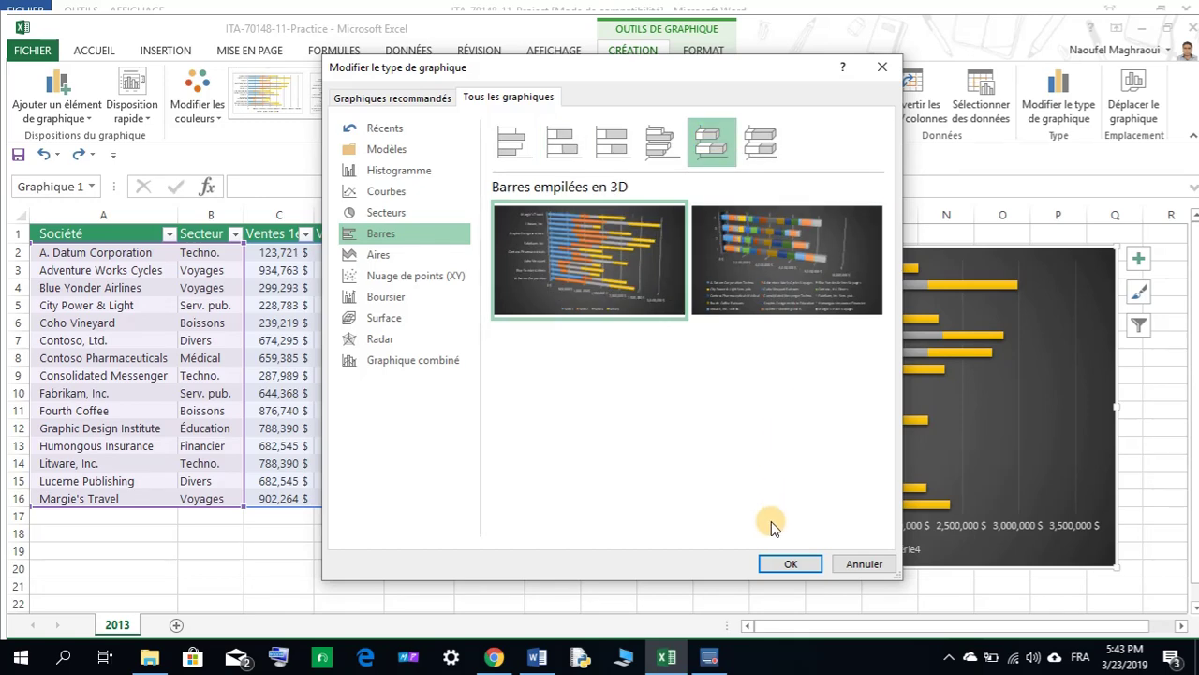
left_click(412, 99)
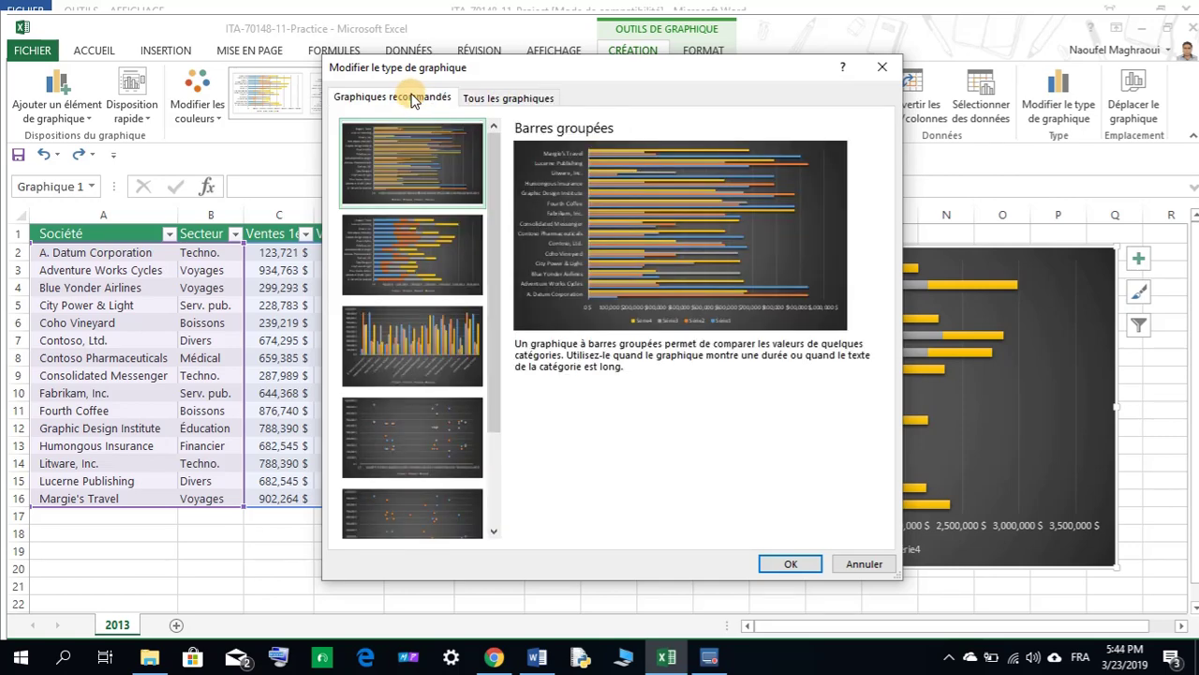
left_click(418, 252)
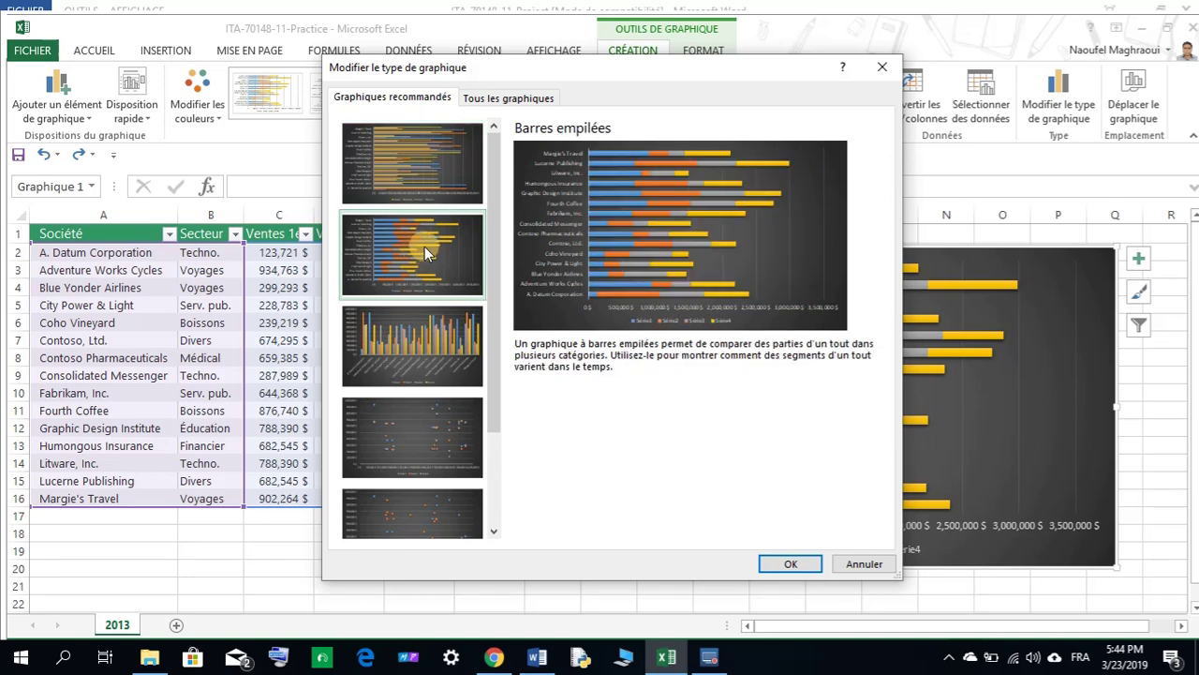
left_click(494, 98)
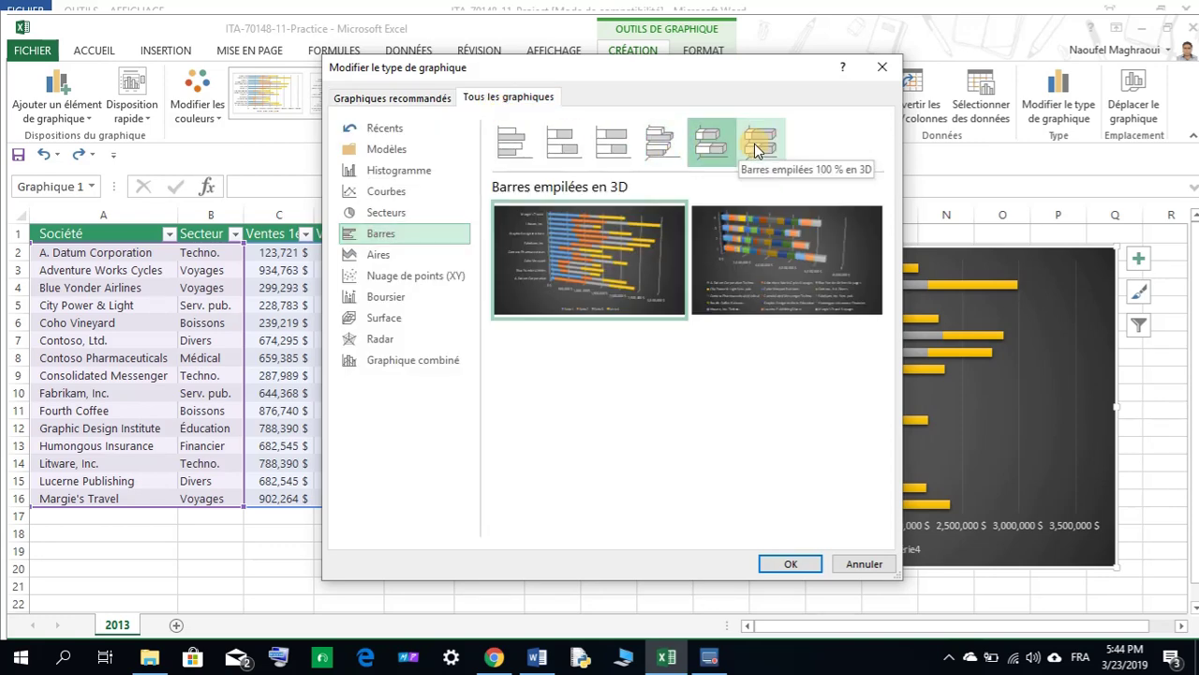
left_click(709, 150)
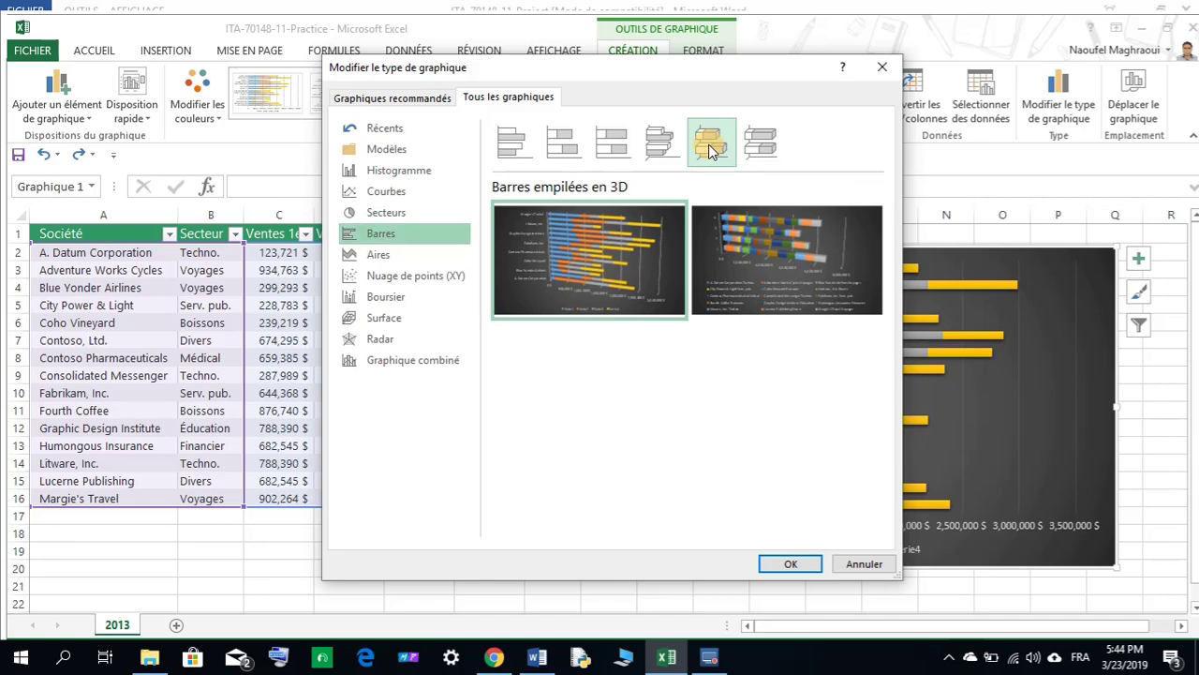
left_click(791, 564)
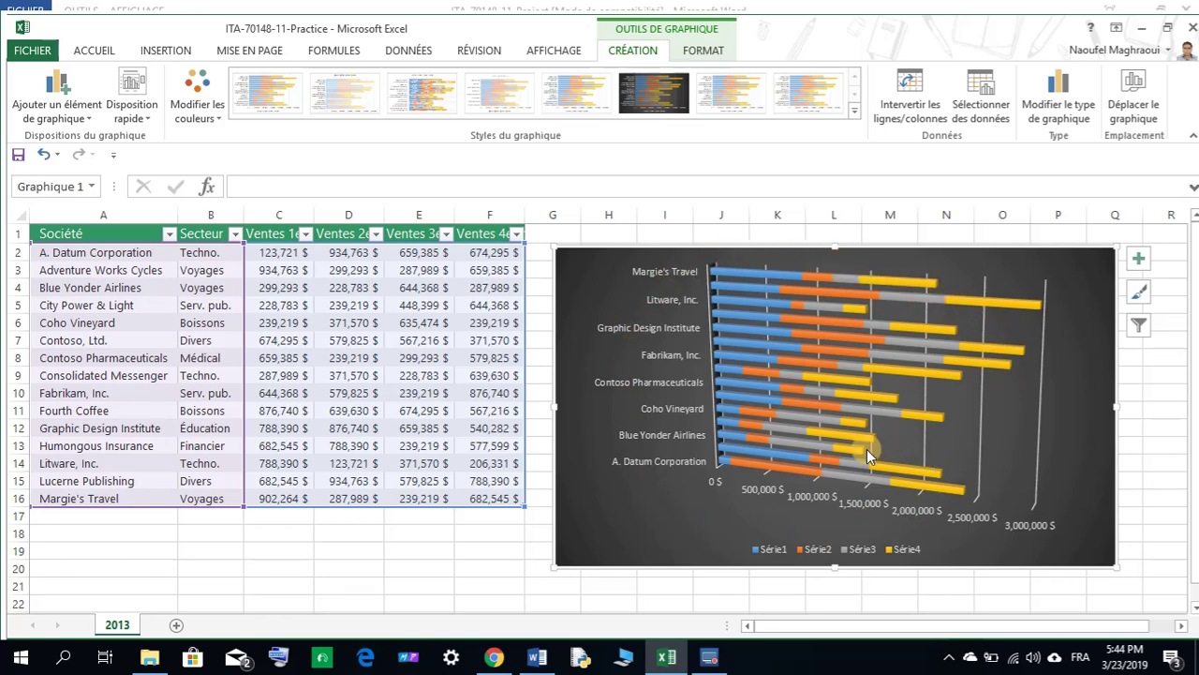
Switch to the Word instructions, copy the file name My-11-Practice from step 9, and return to Excel.
left_click(537, 658)
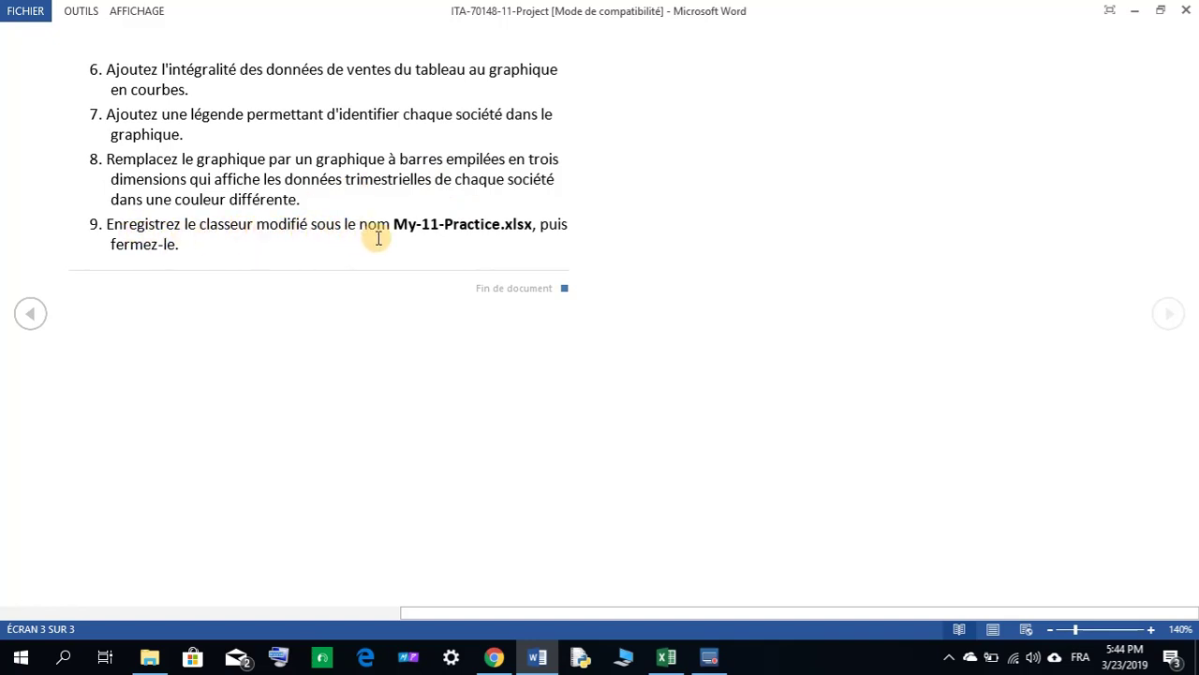
left_click_drag(393, 227, 476, 228)
right_click(473, 228)
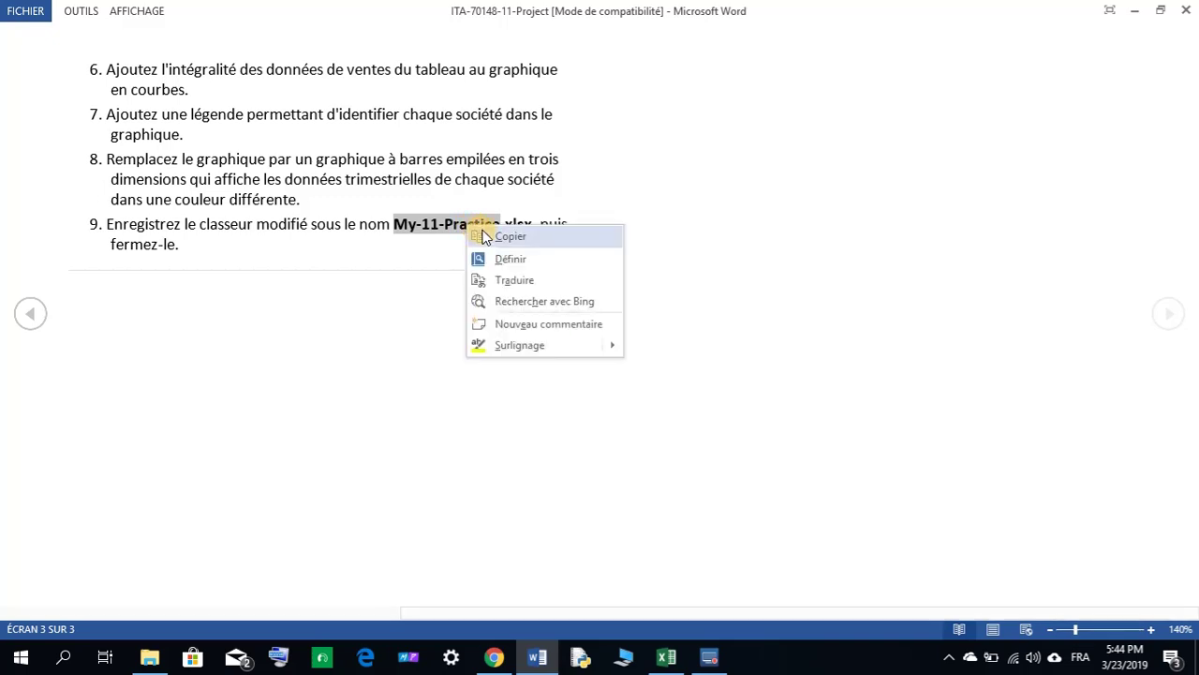
left_click(497, 234)
left_click(666, 656)
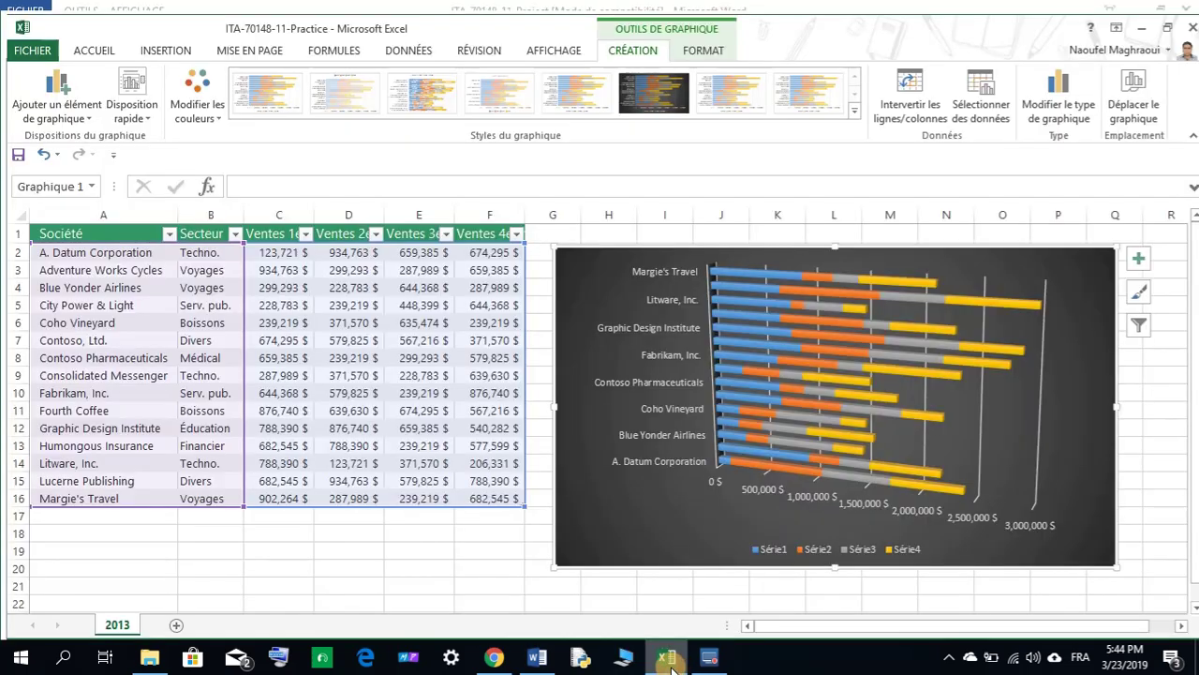
Save the workbook as My-11-Practice in the Mon travail folder using the copied name, replacing the existing file.
left_click(30, 51)
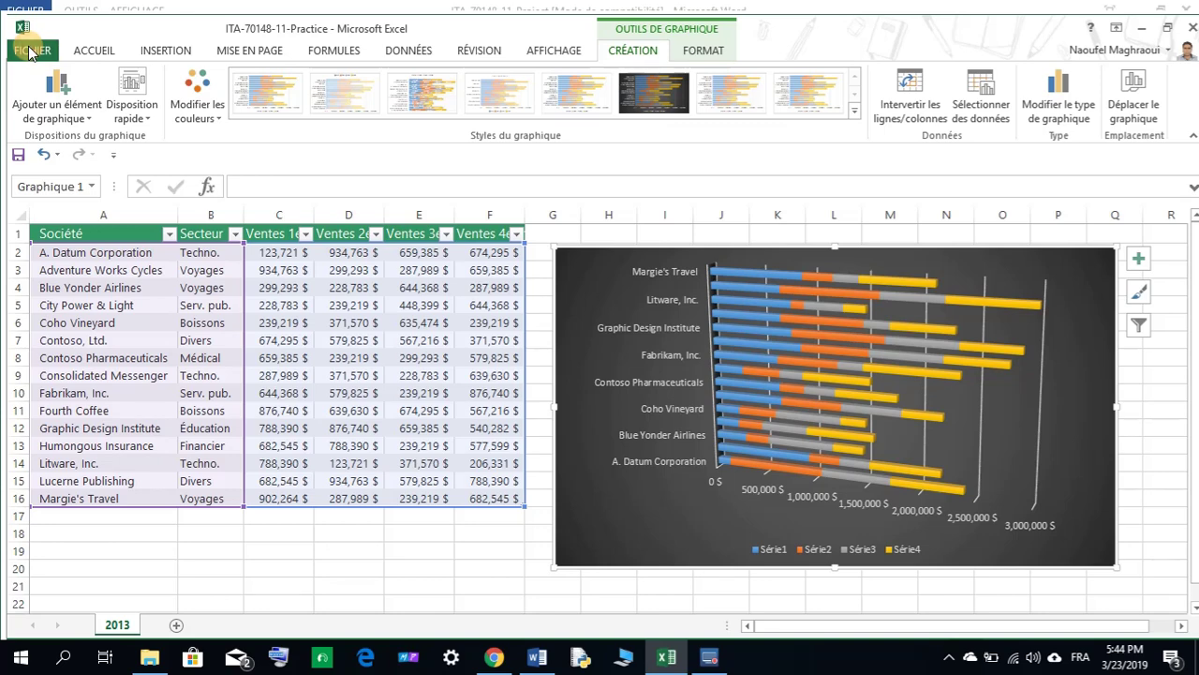
left_click(68, 221)
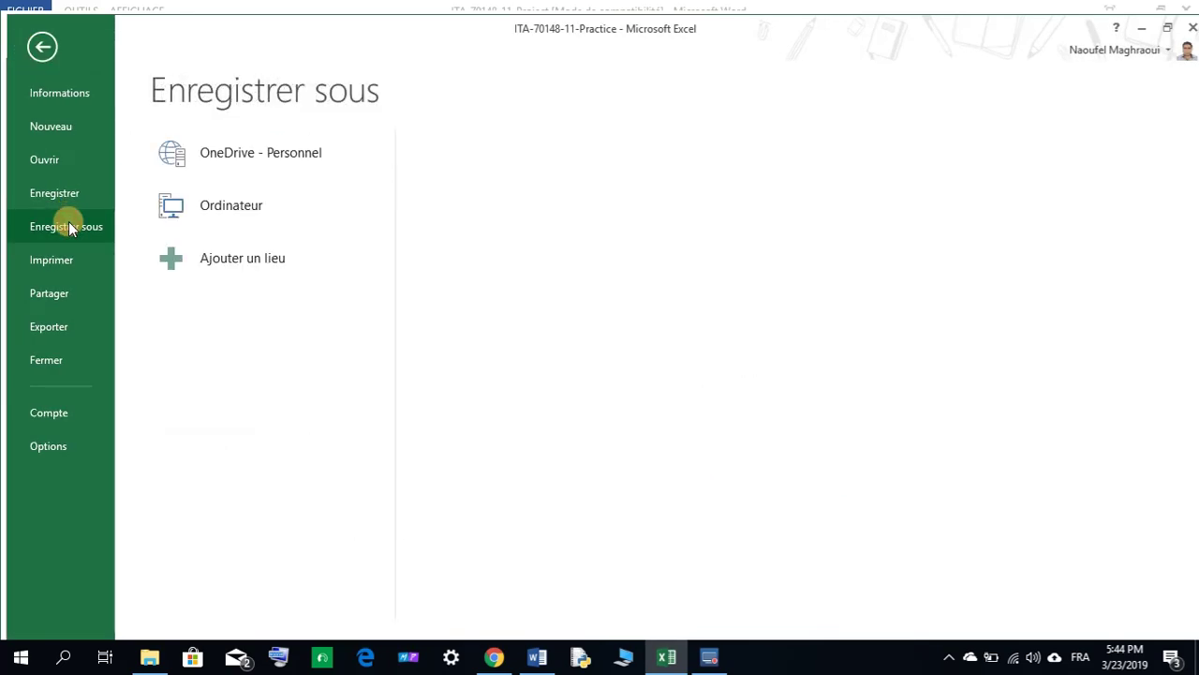
left_click(494, 334)
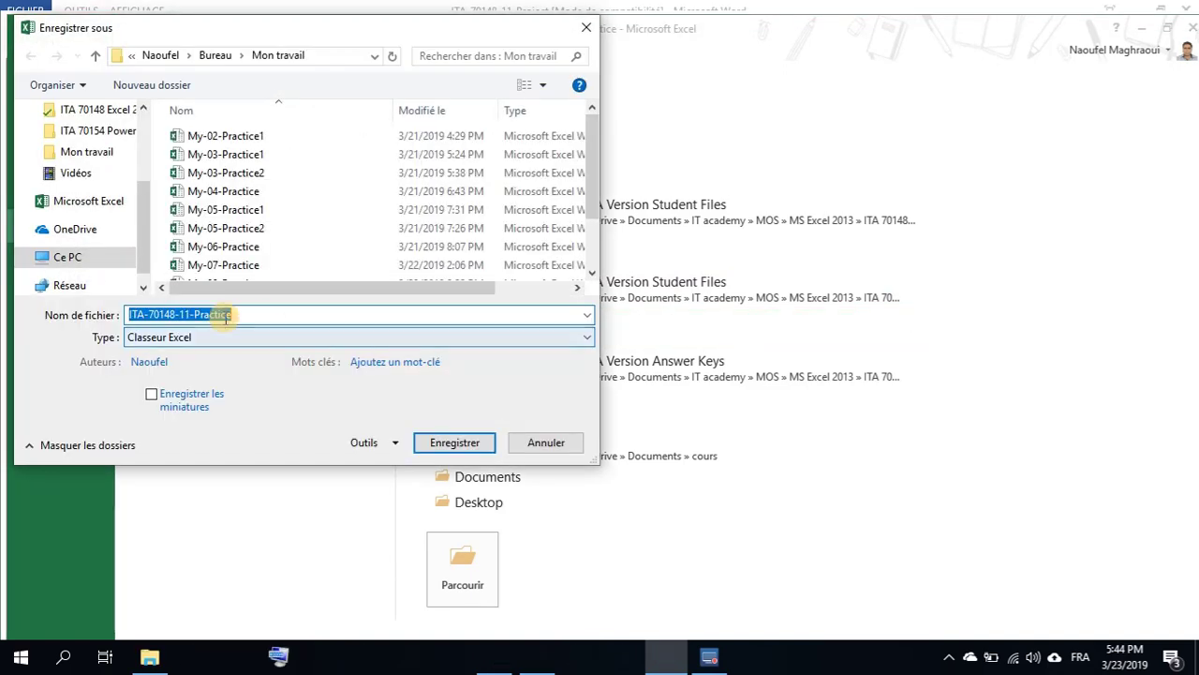
right_click(207, 318)
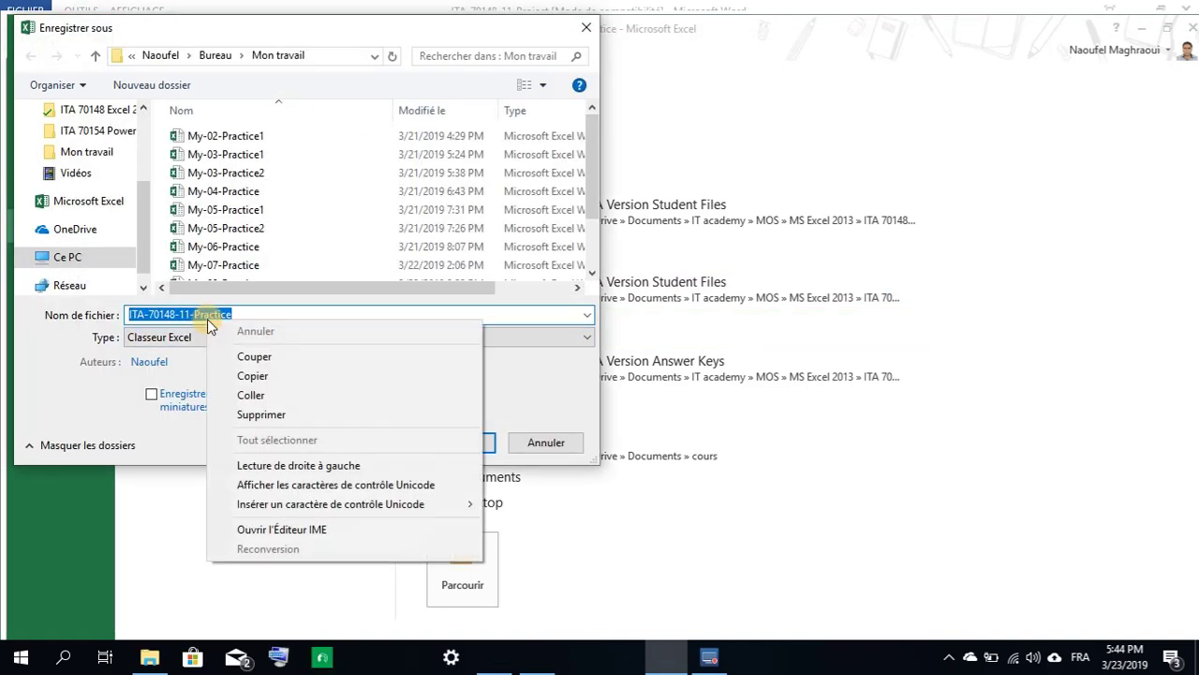
left_click(253, 394)
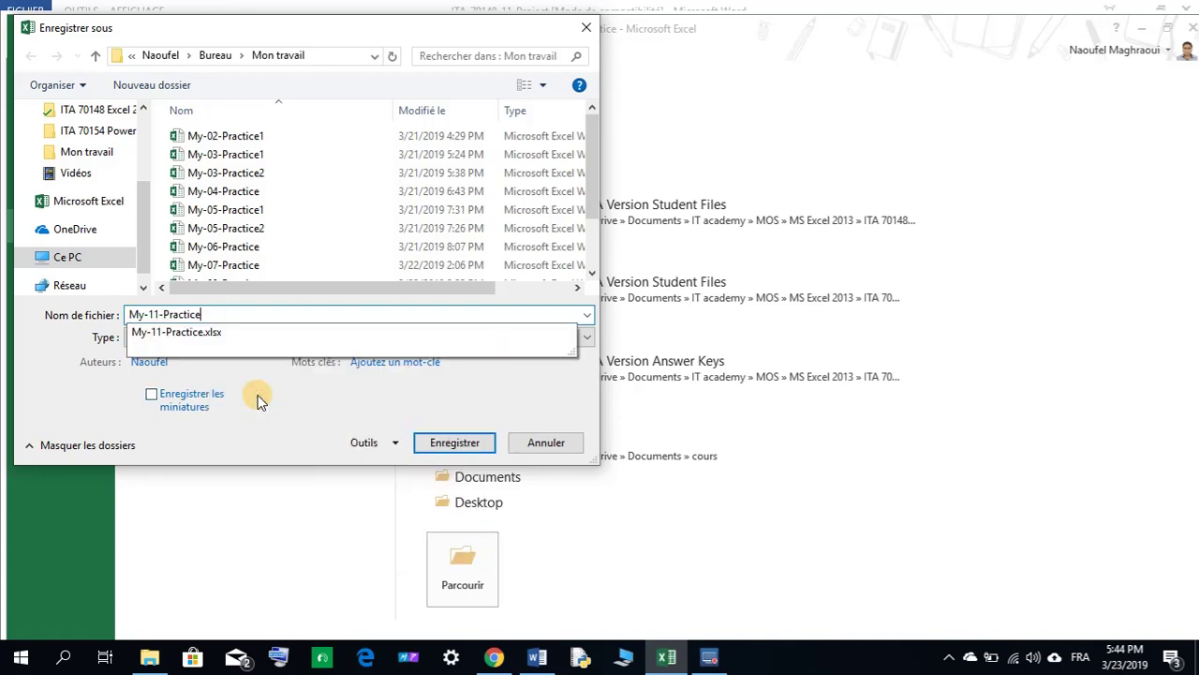
left_click(457, 445)
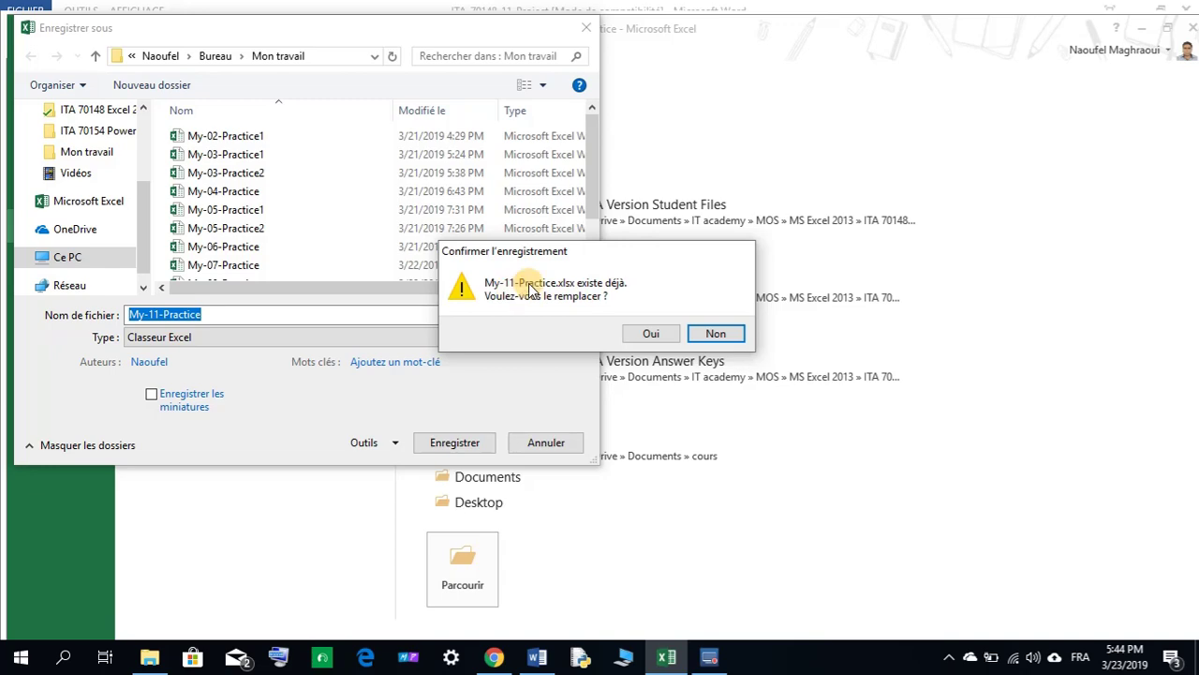
left_click(647, 336)
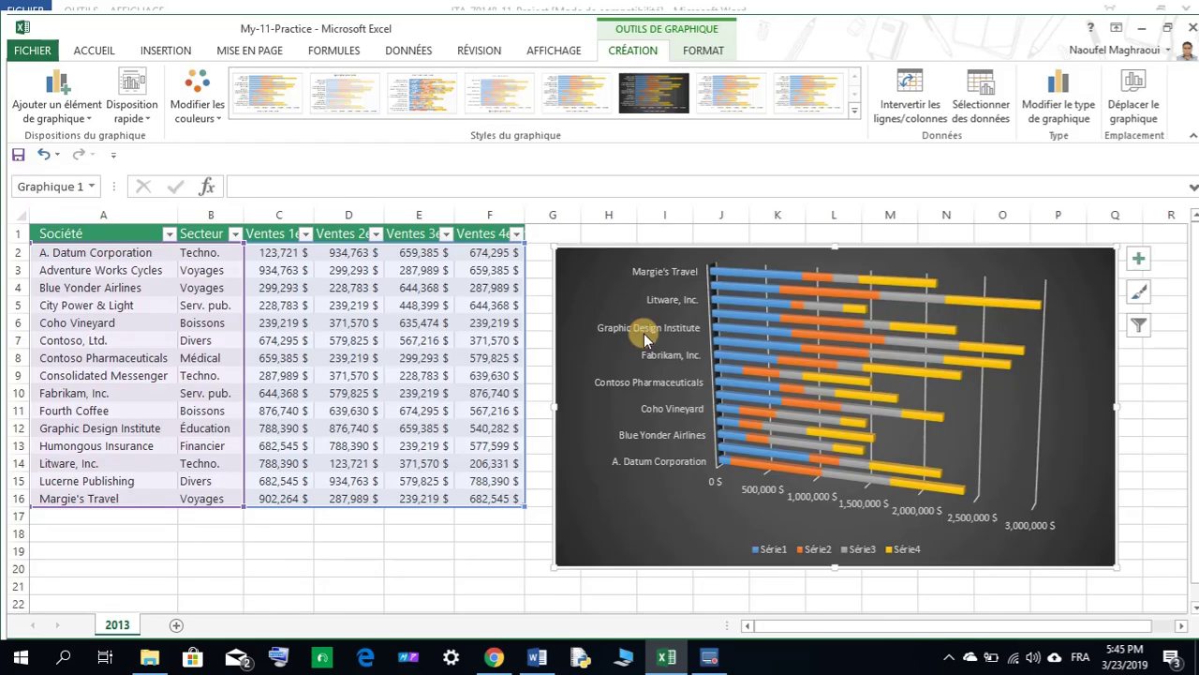